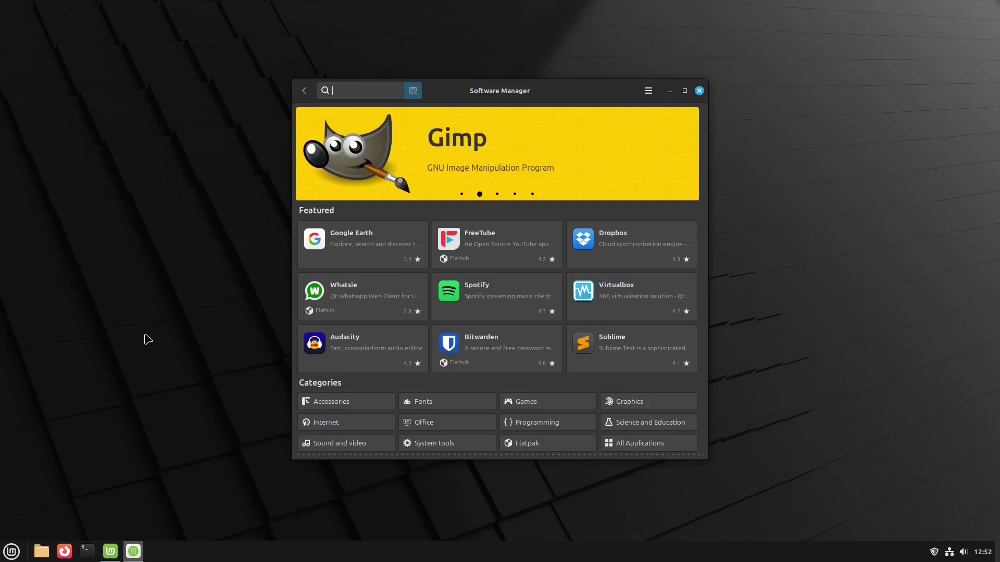
Cycle the featured banner through the Telegram, Filezilla and Whatsie slides.
{"action": "left_click", "coordinate": [497, 194]}
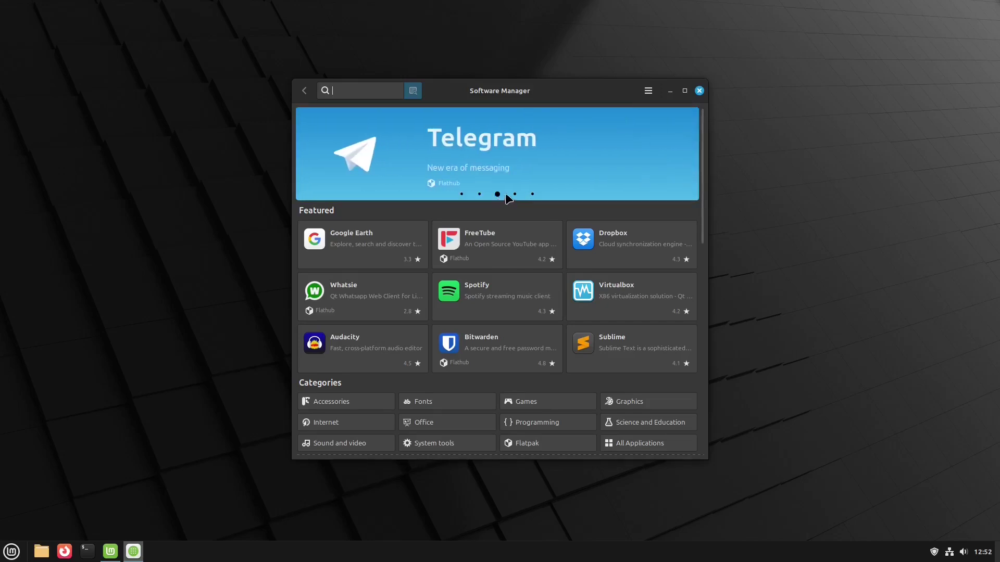
{"action": "left_click", "coordinate": [515, 195]}
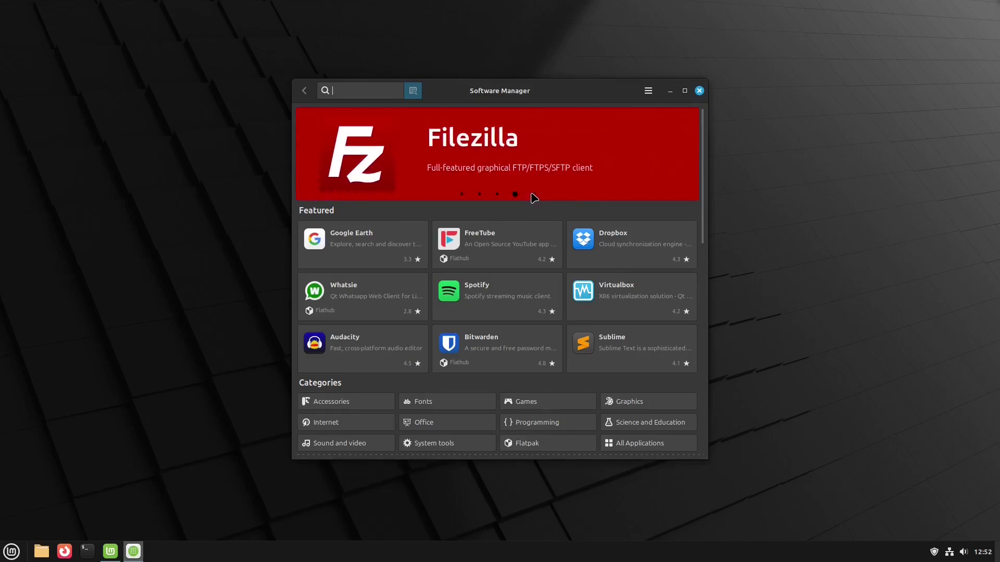
{"action": "left_click", "coordinate": [532, 195]}
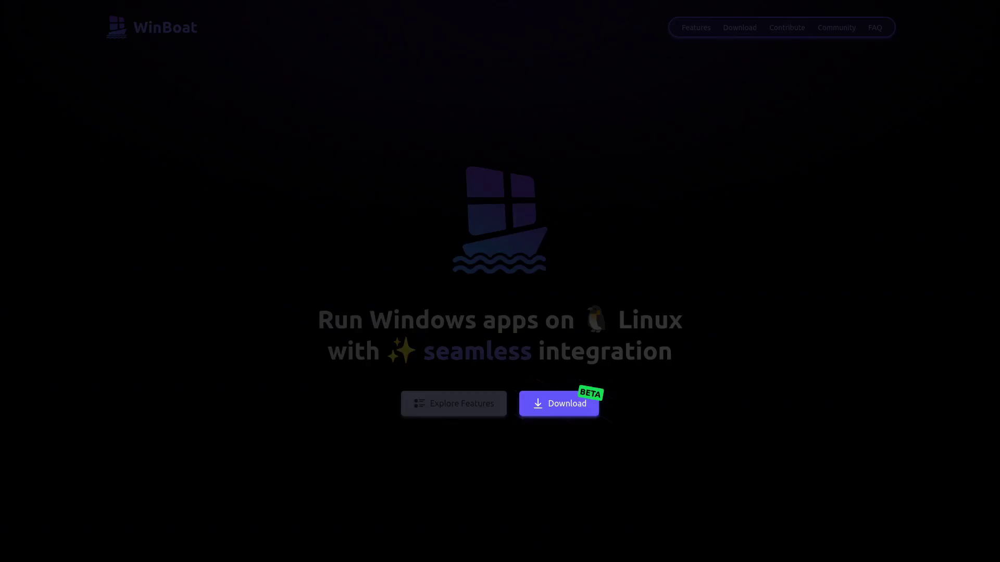
Download the Fedora package winboat-0.8.7-x86_64.rpm from the WinBoat website.
{"action": "left_click", "coordinate": [569, 410]}
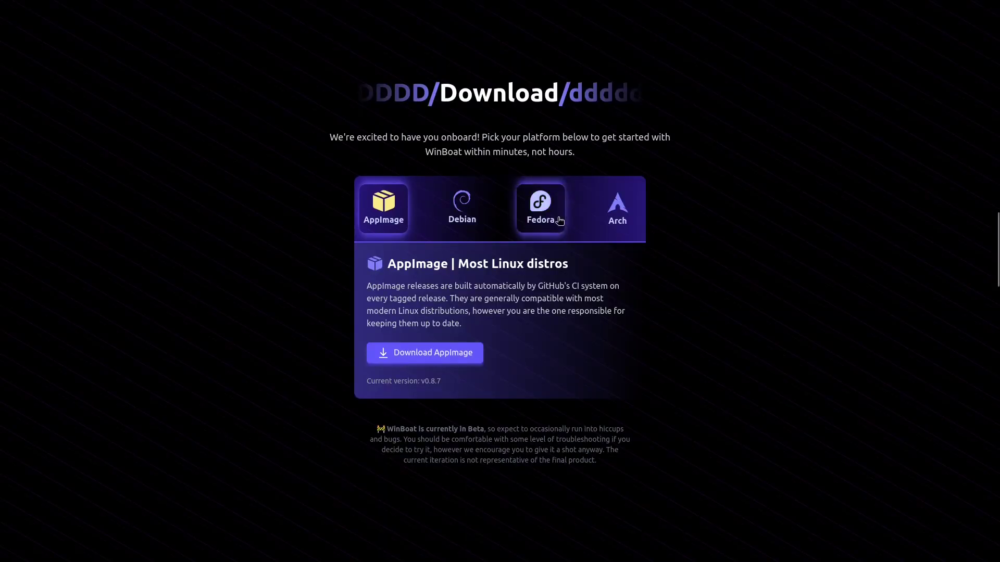
{"action": "left_click", "coordinate": [540, 206]}
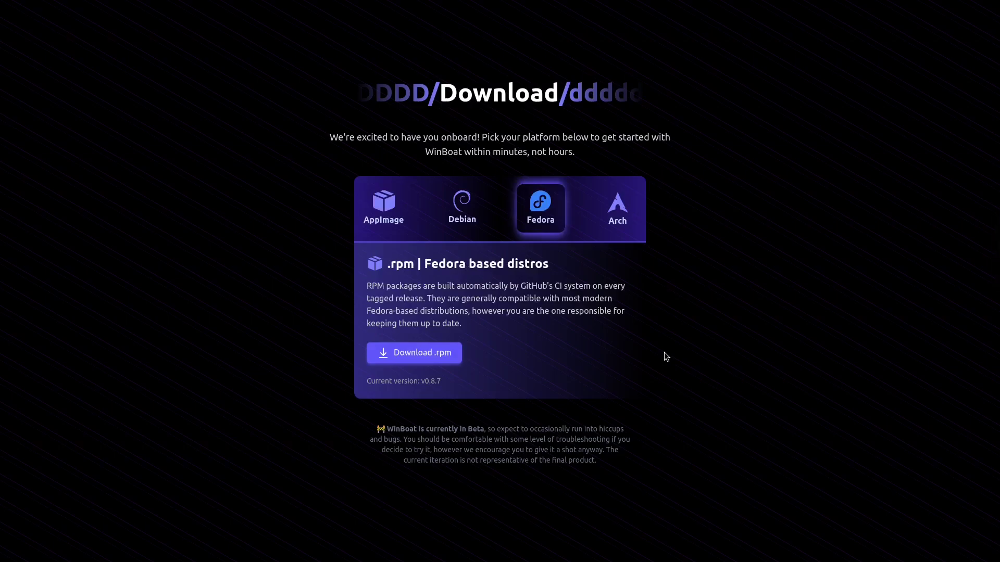
{"action": "left_click", "coordinate": [440, 354]}
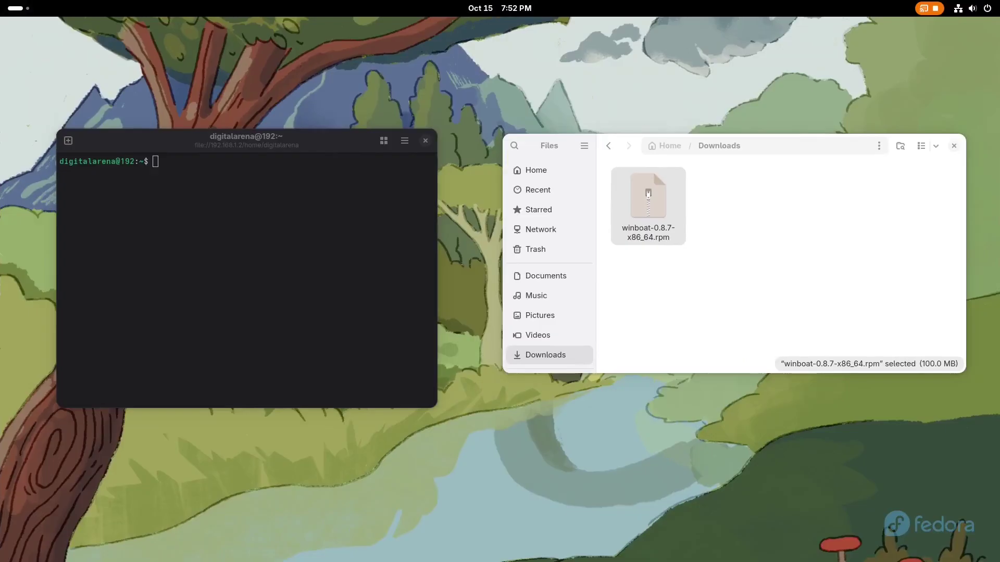
Install winboat-0.8.7-x86_64.rpm from ~/Downloads with sudo dnf install, confirming with y.
{"action": "type", "text": "cd ~/Downloads"}
{"action": "key", "text": "Return"}
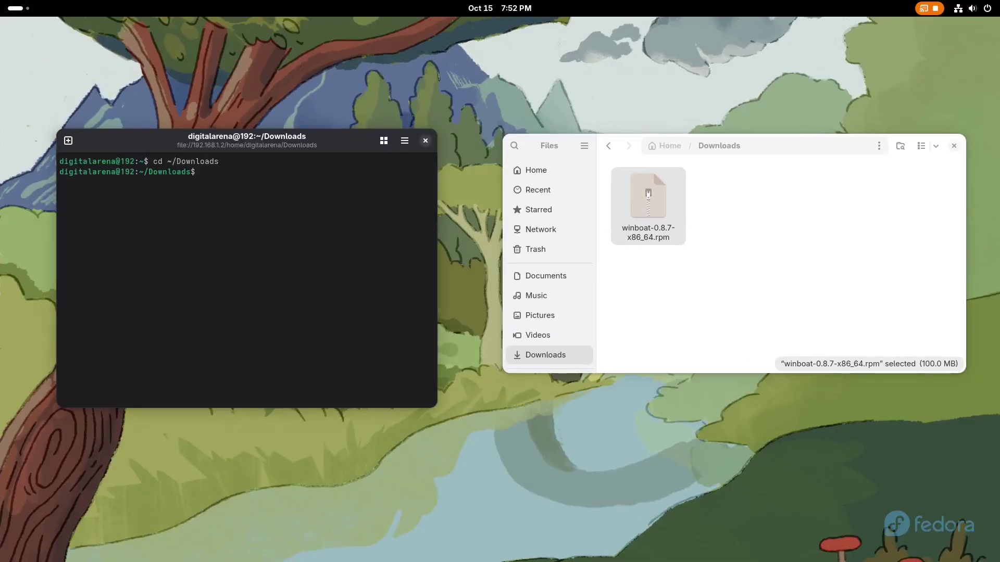
{"action": "type", "text": "sudo dnf install winboat-0.8.7-x86_64.rpm"}
{"action": "key", "text": "Return"}
{"action": "key", "text": "Return"}
{"action": "type", "text": "y"}
{"action": "key", "text": "Return"}
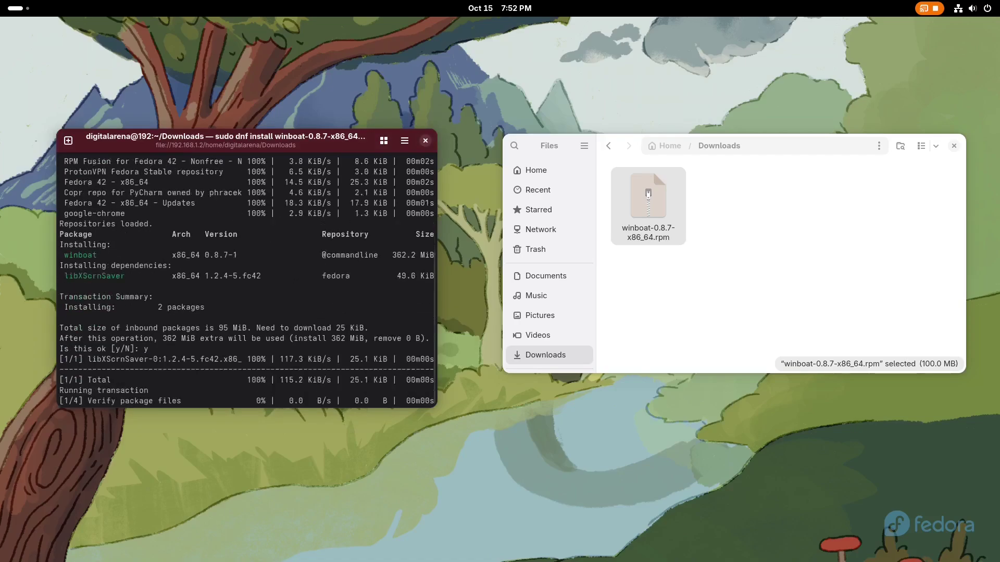
Launch WinBoat from the app grid and accept the MIT licence in the setup wizard.
{"action": "key", "text": "super+a"}
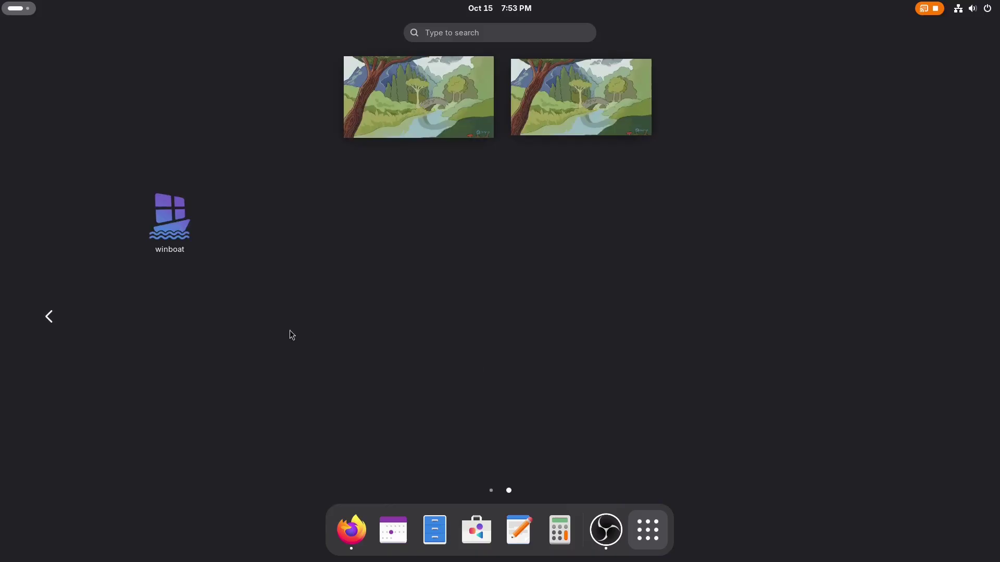
{"action": "left_click", "coordinate": [172, 235]}
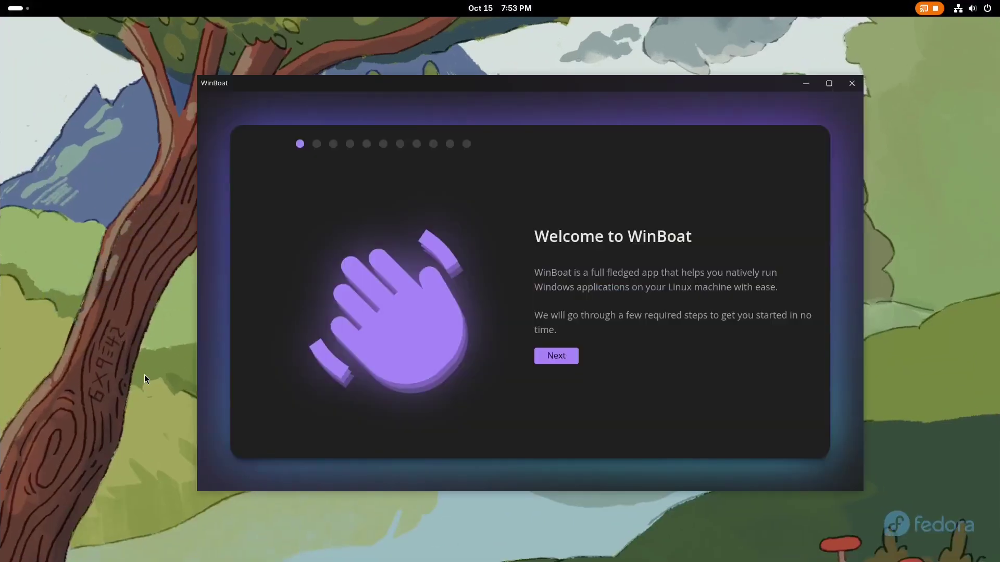
{"action": "left_click", "coordinate": [546, 360]}
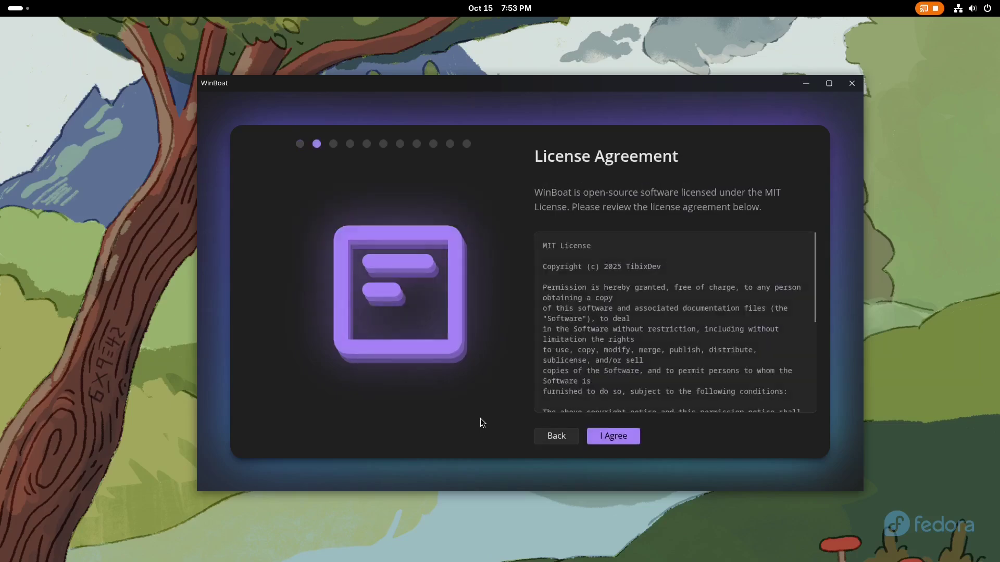
{"action": "left_click", "coordinate": [609, 437]}
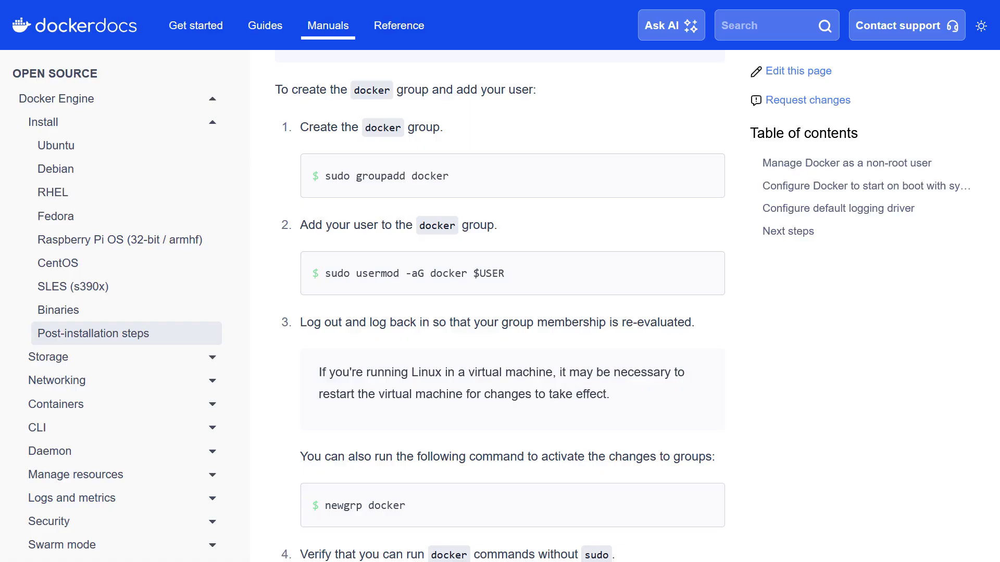
Open the Install page of the Docker Engine documentation.
{"action": "left_click", "coordinate": [43, 122]}
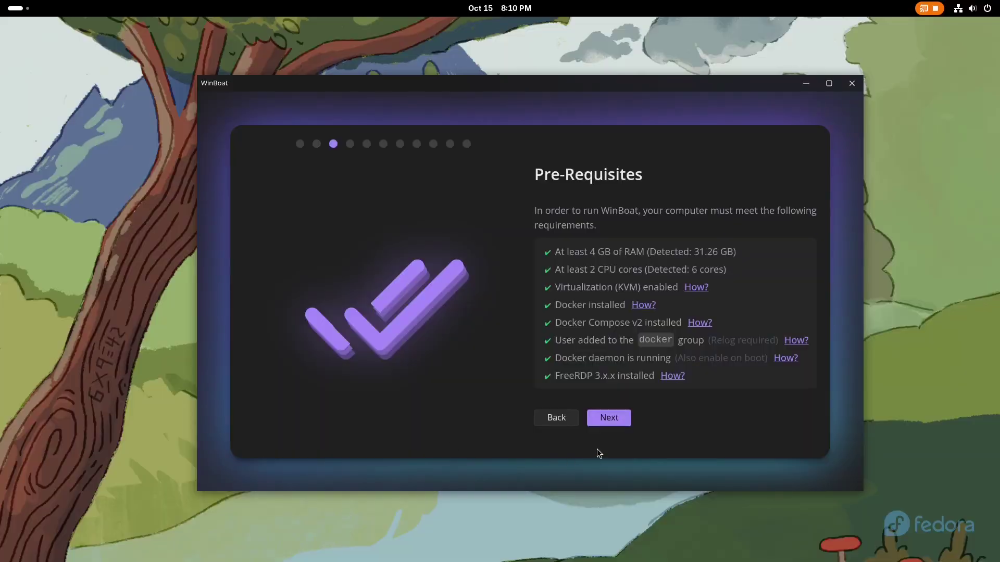
Create a new WinBoat folder in the home directory and select it as the install location.
{"action": "left_click", "coordinate": [599, 417]}
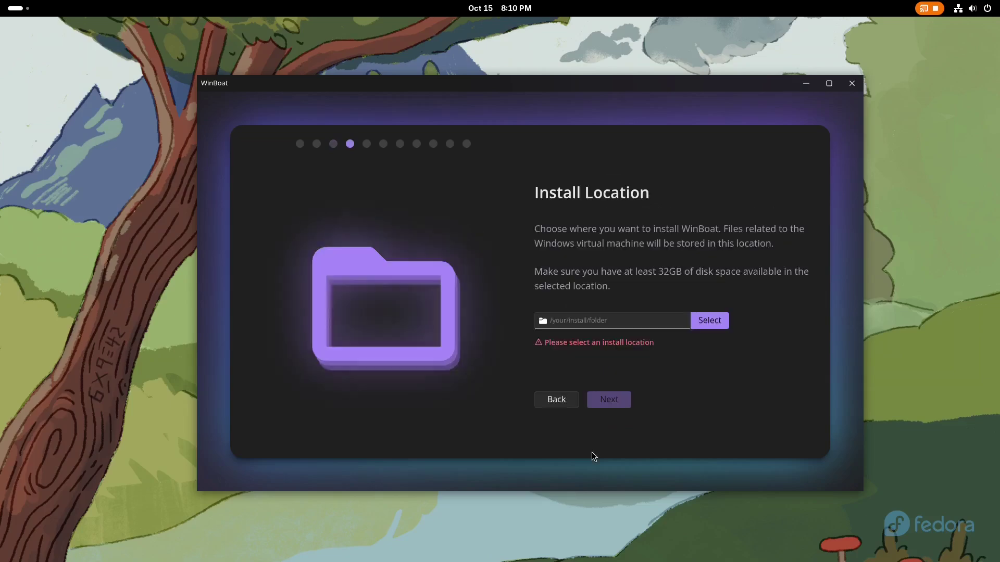
{"action": "left_click", "coordinate": [704, 325]}
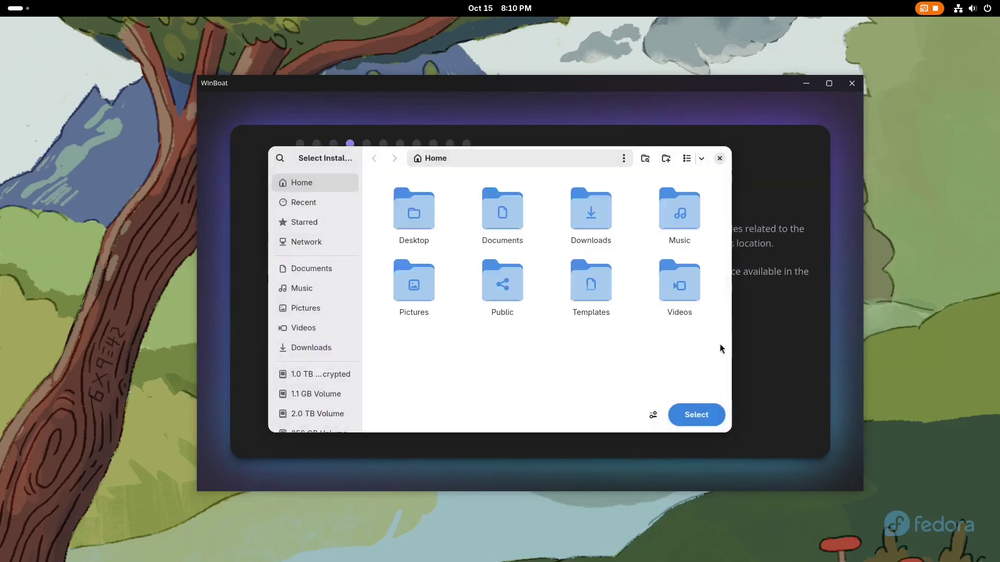
{"action": "right_click", "coordinate": [452, 360]}
{"action": "left_click", "coordinate": [467, 370]}
{"action": "type", "text": "WinBoat"}
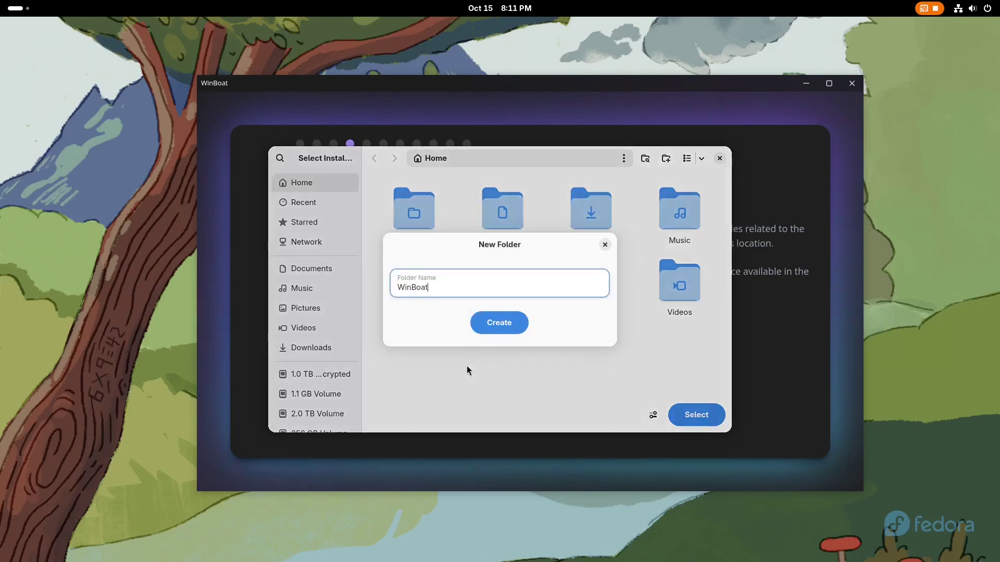
{"action": "left_click", "coordinate": [489, 328]}
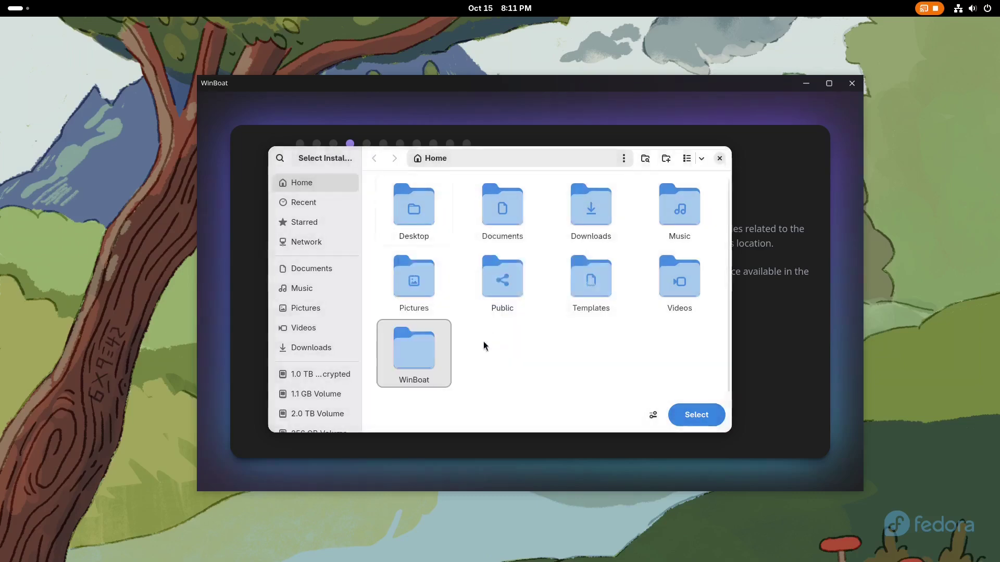
{"action": "double_click", "coordinate": [425, 357]}
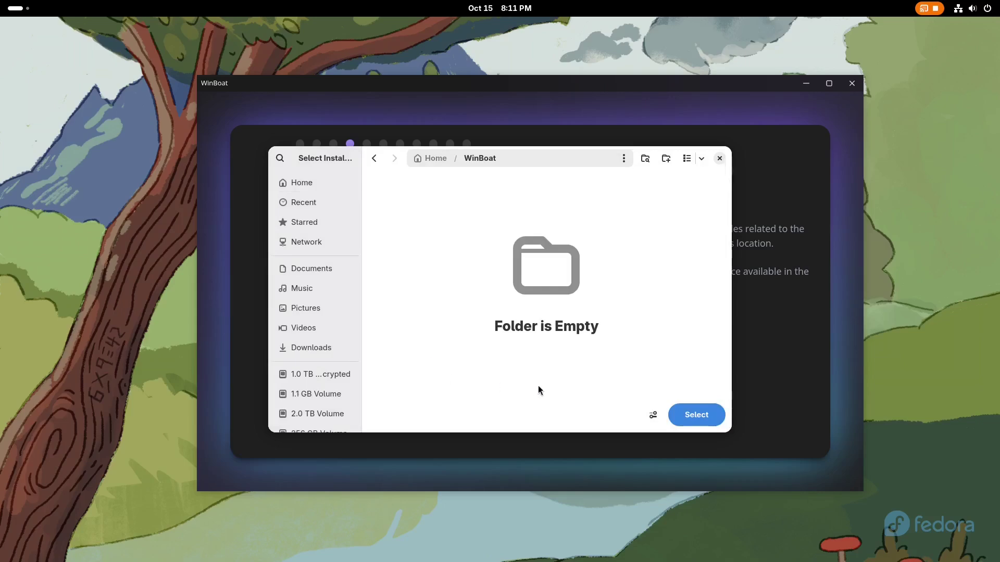
{"action": "left_click", "coordinate": [691, 416]}
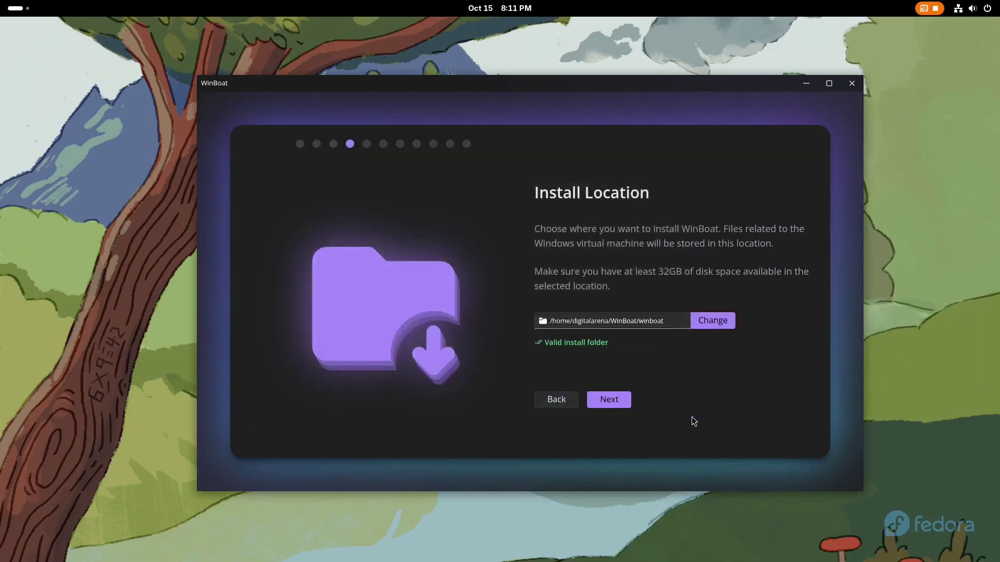
Keep Windows 11 Pro in English, browsing the language list and ISO picker without changing anything.
{"action": "left_click", "coordinate": [622, 402]}
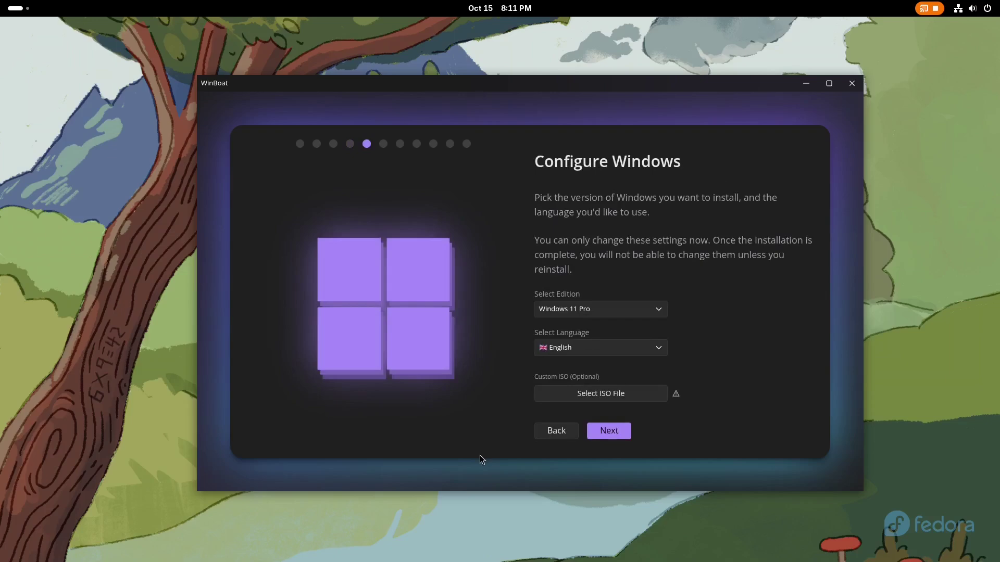
{"action": "left_click", "coordinate": [661, 348]}
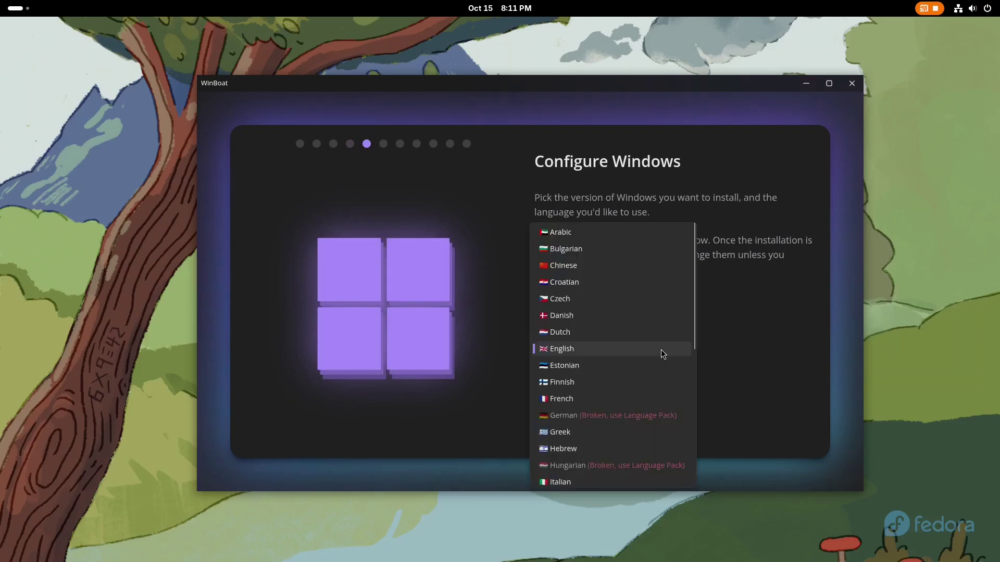
{"action": "scroll", "coordinate": [667, 346], "scroll_direction": "down", "scroll_amount": 5}
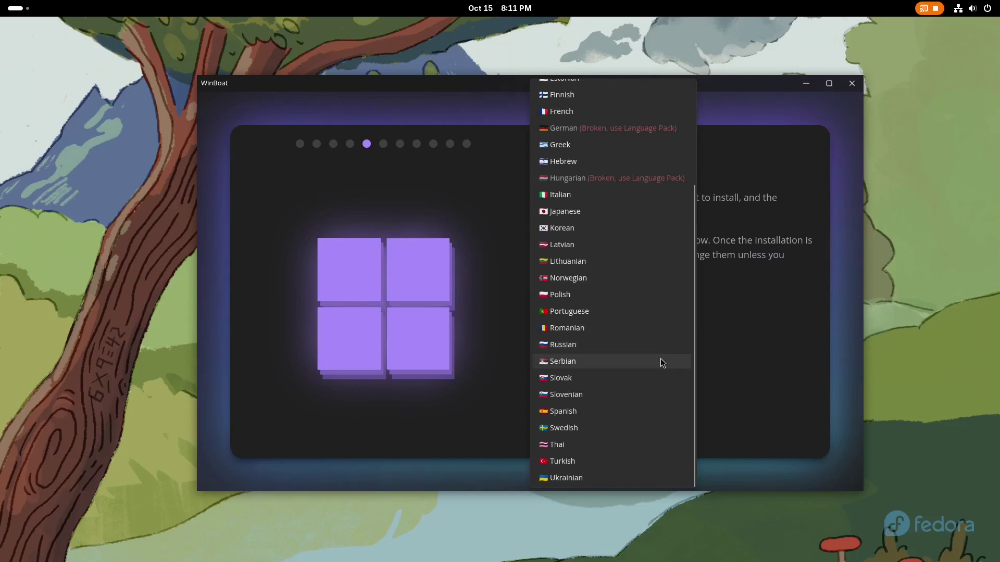
{"action": "left_click", "coordinate": [757, 357]}
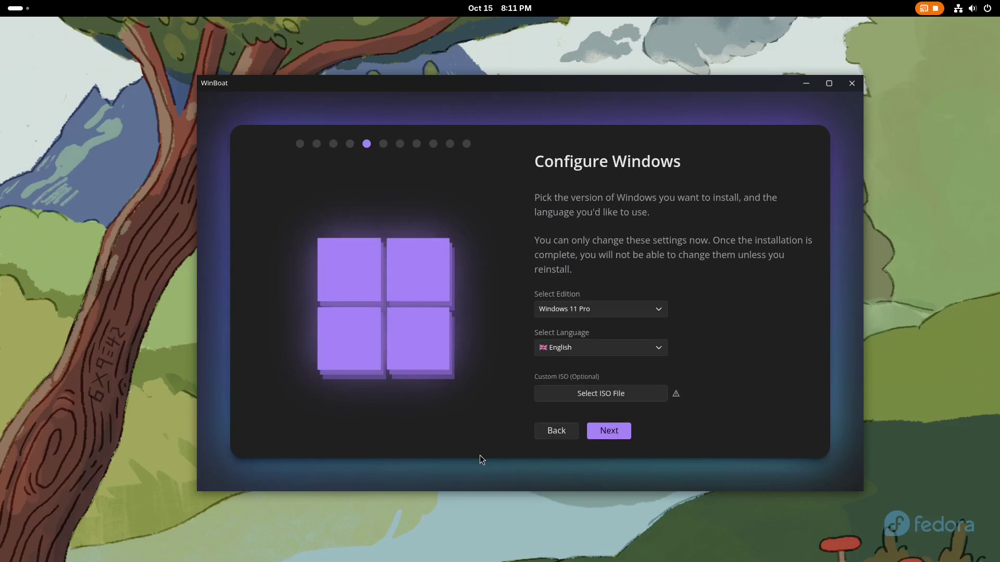
{"action": "left_click", "coordinate": [594, 396]}
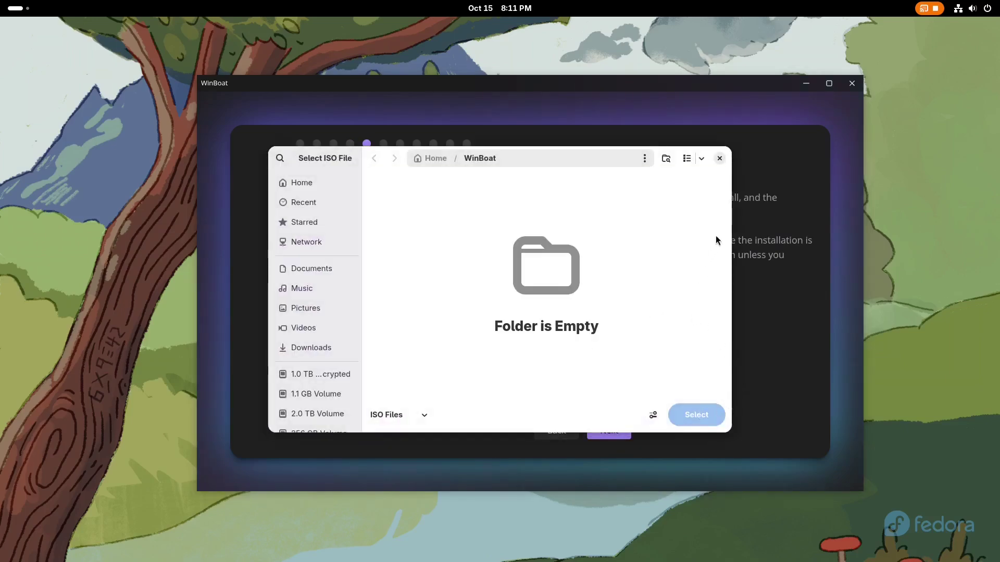
{"action": "left_click", "coordinate": [720, 159]}
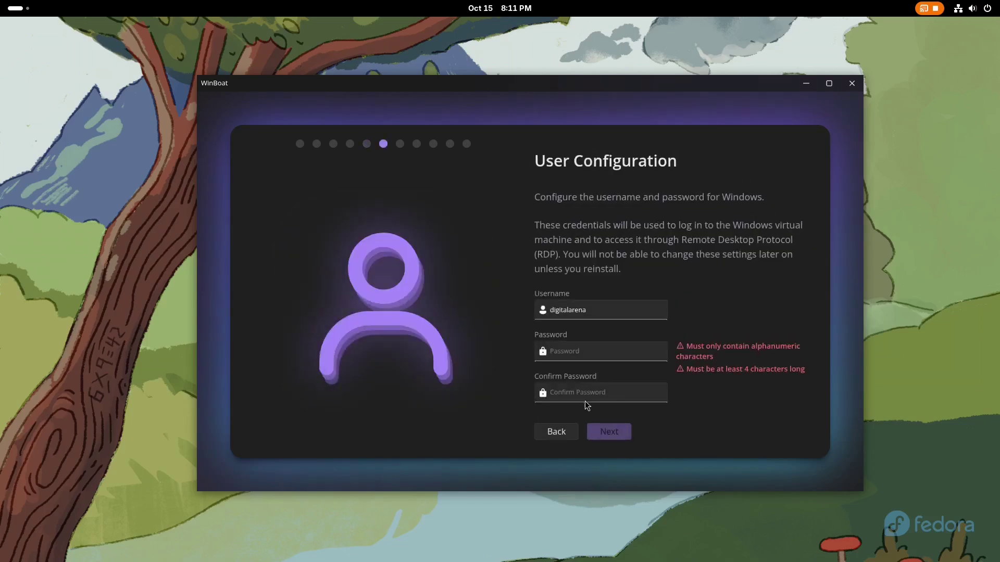
Enter and confirm the Windows account password, then continue to Hardware Configuration.
{"action": "left_click", "coordinate": [587, 351]}
{"action": "type", "text": "••••••••••"}
{"action": "key", "text": "Tab"}
{"action": "type", "text": "••••••••••"}
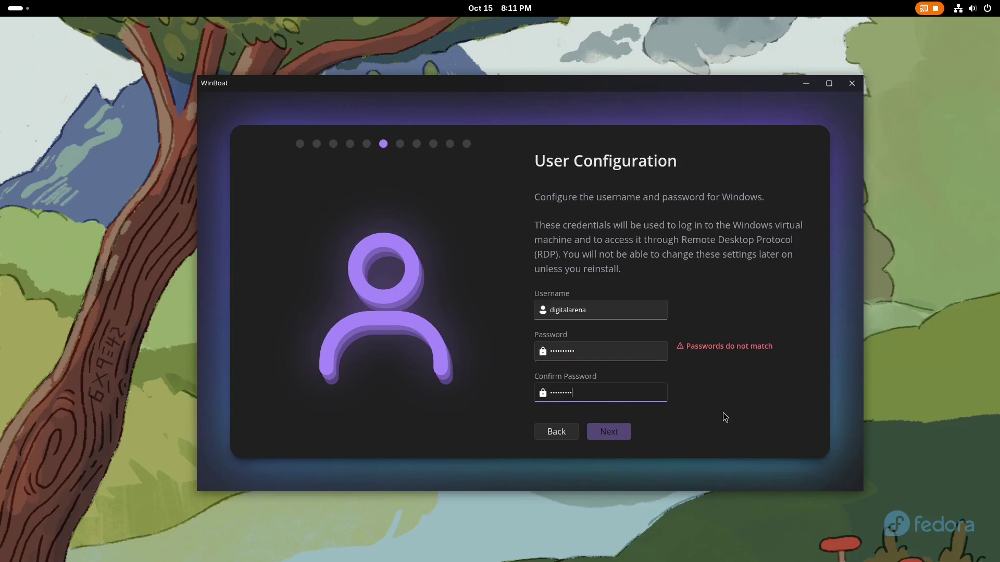
{"action": "left_click", "coordinate": [610, 432]}
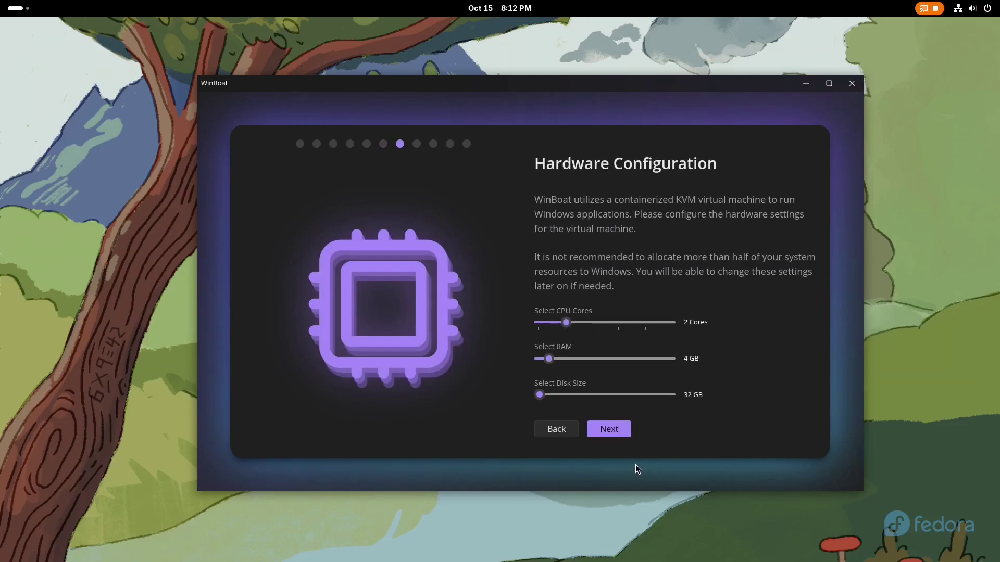
Allot the VM 4 CPU cores, 8 GB RAM and a 104 GB disk.
{"action": "left_click_drag", "start_coordinate": [567, 323], "coordinate": [623, 324]}
{"action": "left_click_drag", "start_coordinate": [549, 359], "coordinate": [568, 366]}
{"action": "mouse_move", "coordinate": [542, 397]}
{"action": "left_mouse_down"}
{"action": "mouse_move", "coordinate": [560, 400]}
{"action": "mouse_move", "coordinate": [549, 398]}
{"action": "left_mouse_up"}
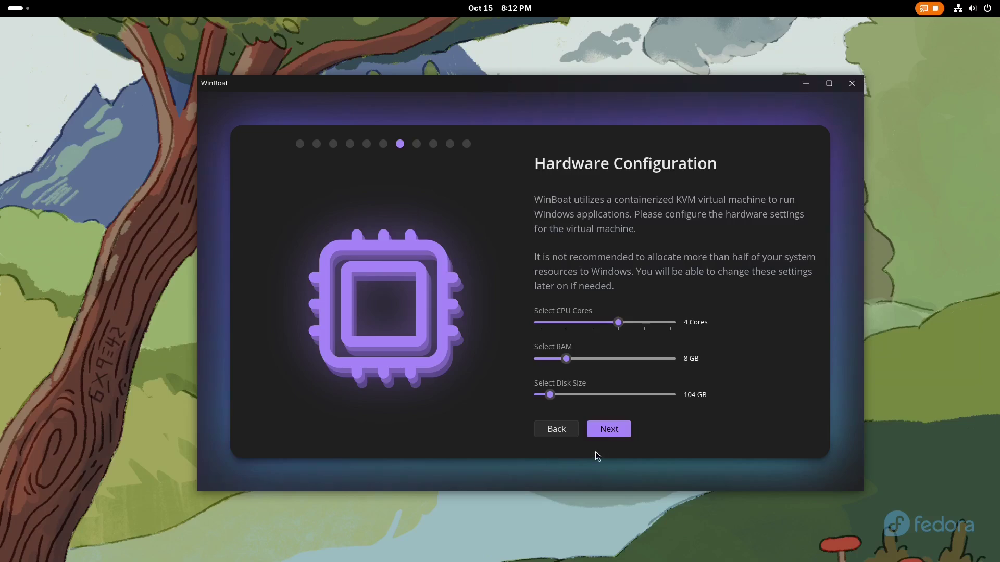
{"action": "left_click", "coordinate": [598, 433]}
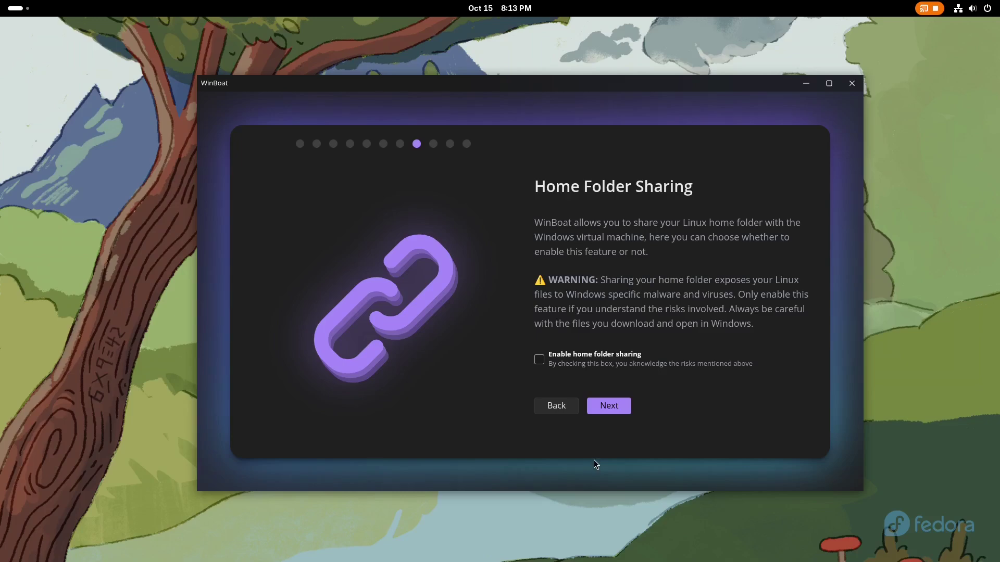
Leave home folder sharing disabled and continue to the Review page.
{"action": "left_click", "coordinate": [609, 405]}
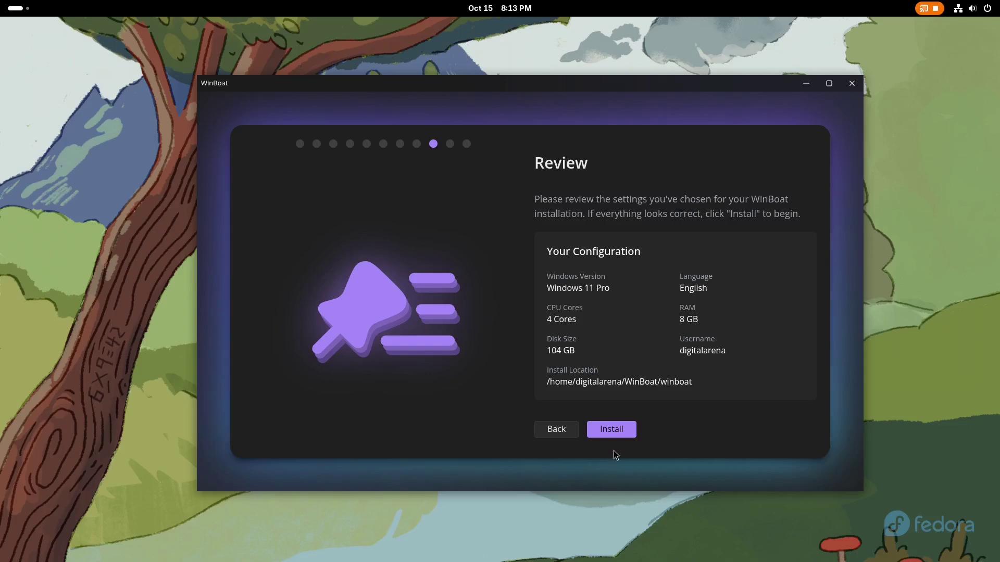
Install Windows 11 Pro and finish setup to open the Home dashboard.
{"action": "left_click", "coordinate": [612, 430]}
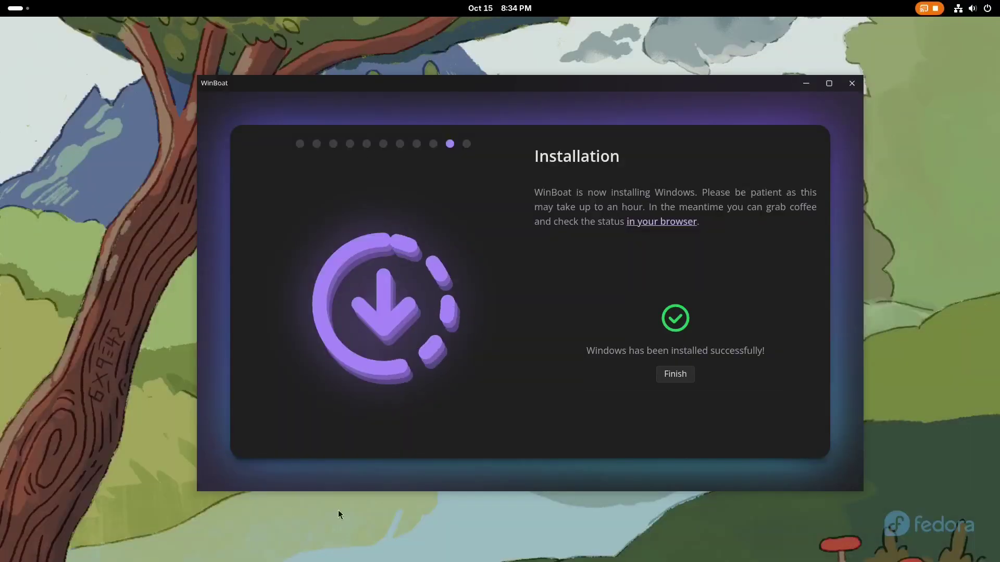
{"action": "left_click", "coordinate": [675, 374]}
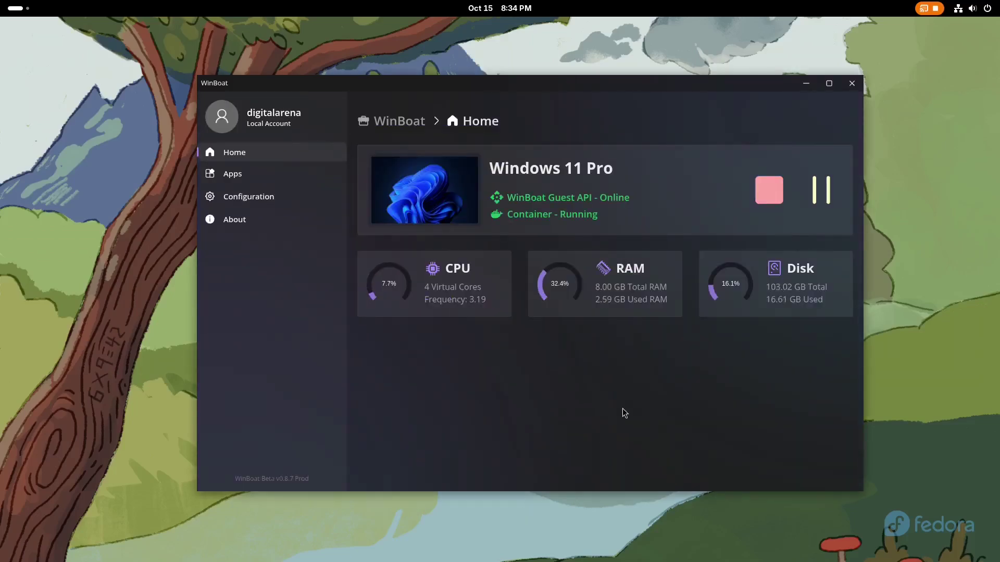
Maximize the WinBoat dashboard window so it fills the whole screen.
{"action": "left_click", "coordinate": [829, 83]}
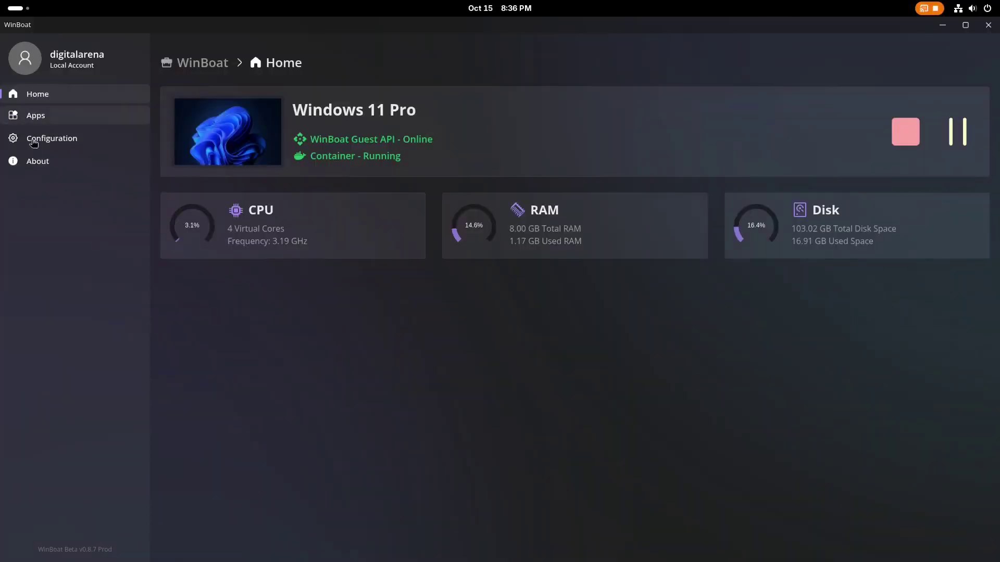
Show WinBoat's list of Windows apps and switch WinBoat to full screen with F11.
{"action": "left_click", "coordinate": [35, 115]}
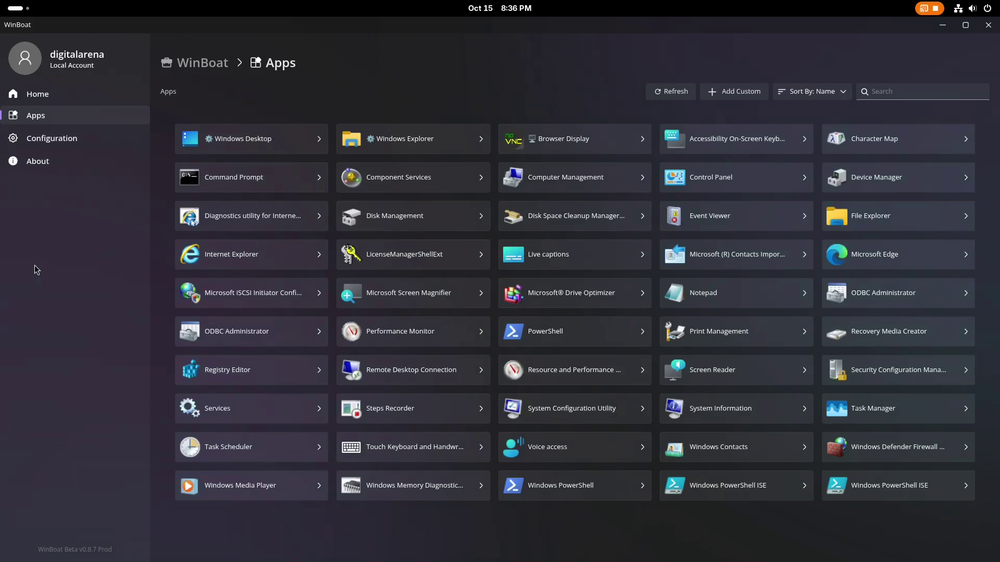
{"action": "key", "text": "F11"}
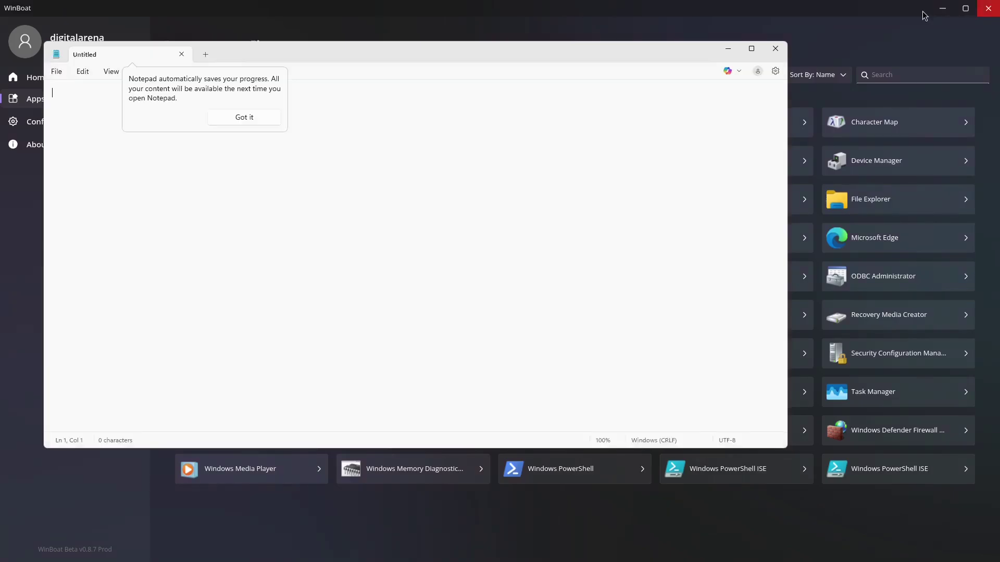
Bring Notepad forward, dismiss its autosave tip, view its settings, then close it.
{"action": "left_click", "coordinate": [943, 8]}
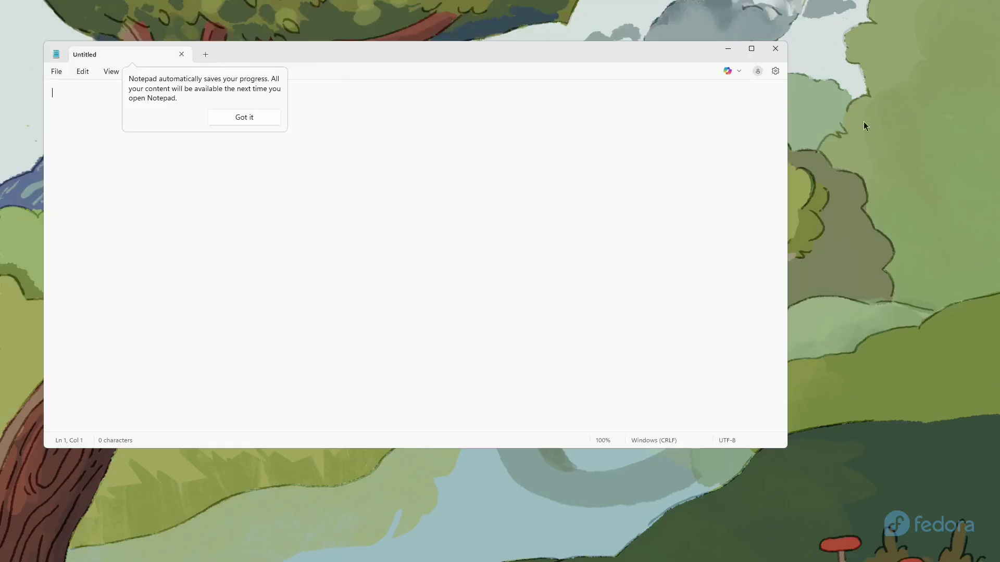
{"action": "left_click", "coordinate": [276, 178]}
{"action": "left_click", "coordinate": [776, 71]}
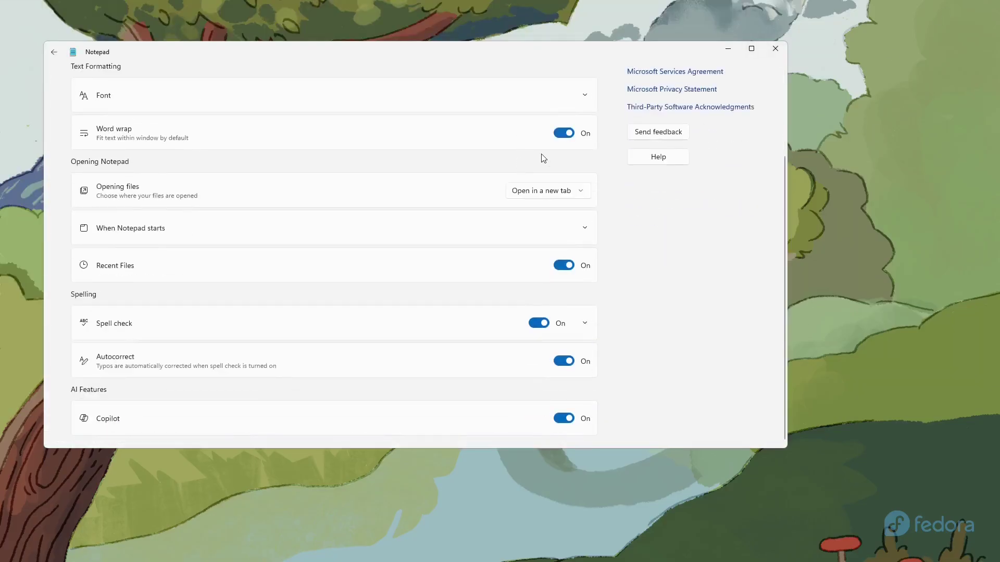
{"action": "left_click", "coordinate": [776, 49]}
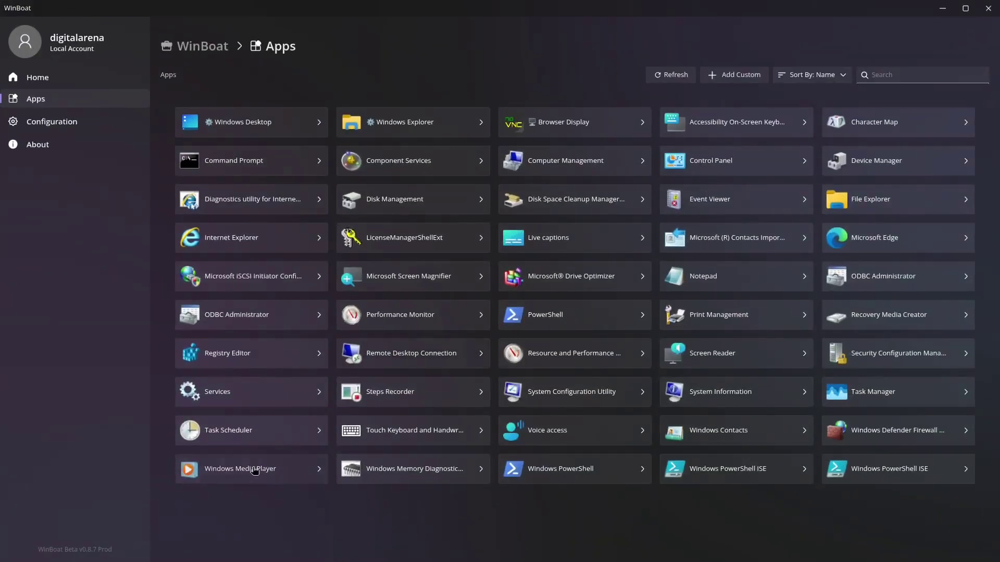
Launch Windows Media Player, finish first-run setup with Recommended settings, then close it.
{"action": "left_click", "coordinate": [943, 10]}
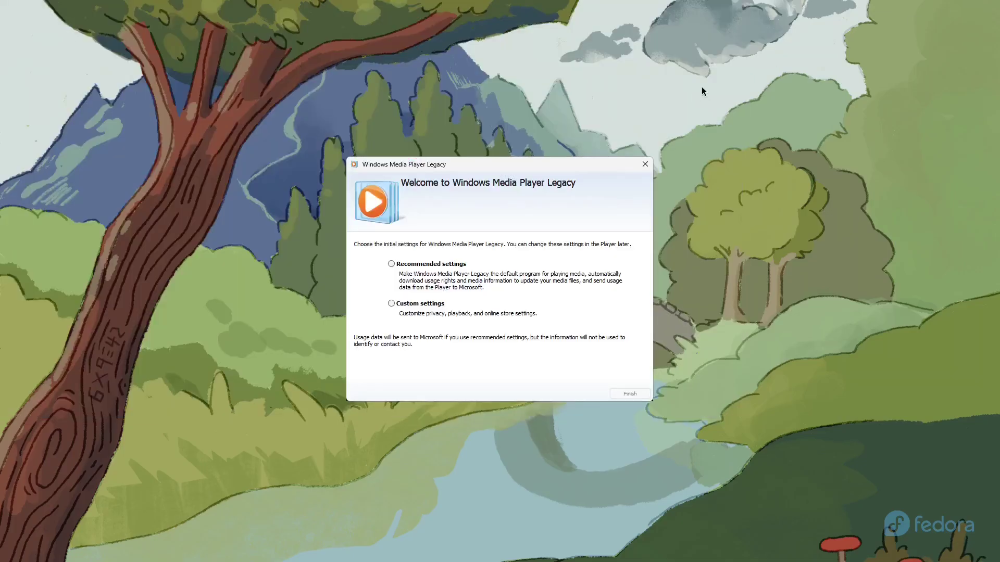
{"action": "left_click", "coordinate": [438, 265]}
{"action": "left_click", "coordinate": [630, 394]}
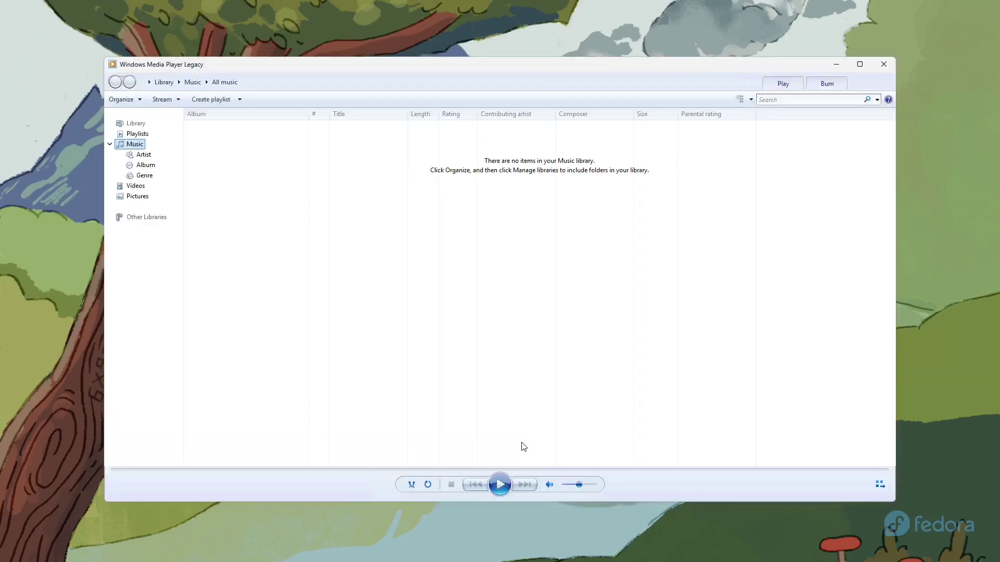
{"action": "left_click", "coordinate": [884, 64]}
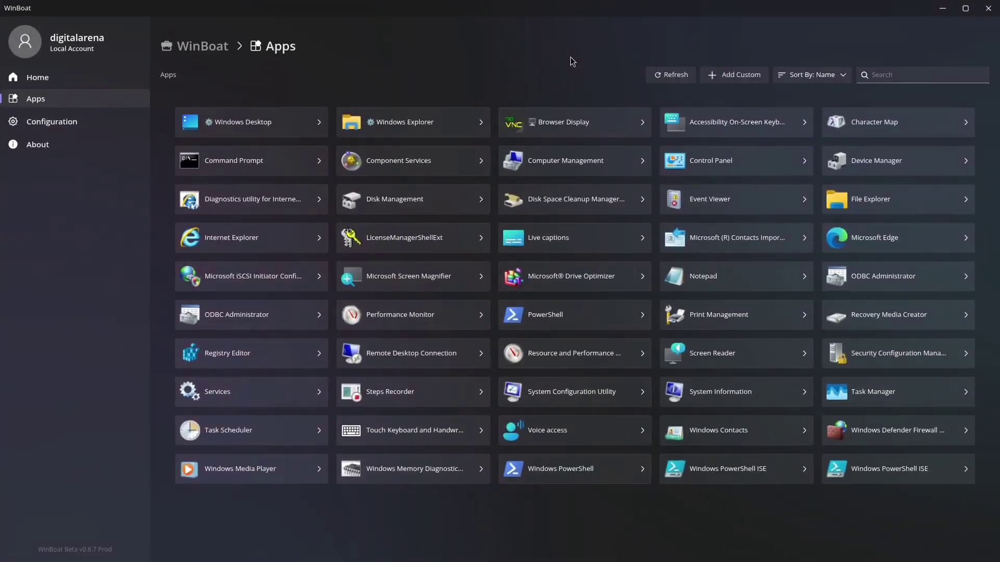
Launch File Explorer and browse Music, Documents, This PC, Windows (C:) and OneDrive.
{"action": "left_click", "coordinate": [852, 197]}
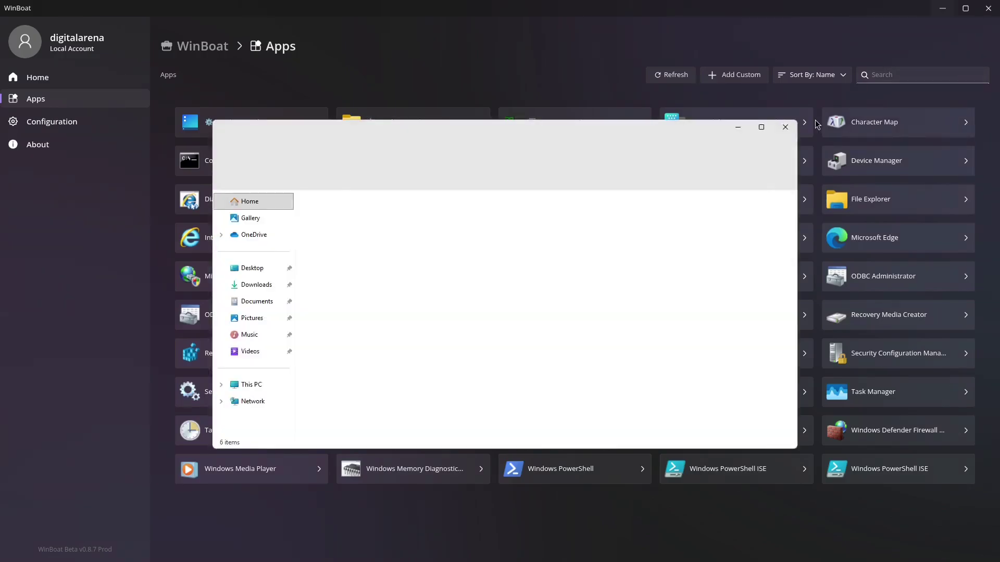
{"action": "left_click", "coordinate": [942, 7]}
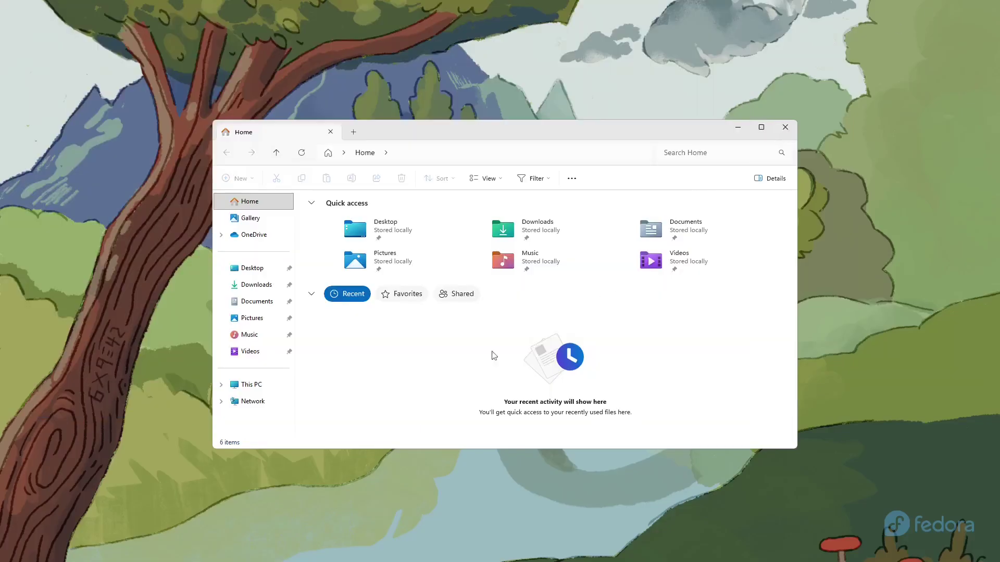
{"action": "left_click", "coordinate": [250, 335]}
{"action": "left_click", "coordinate": [256, 302]}
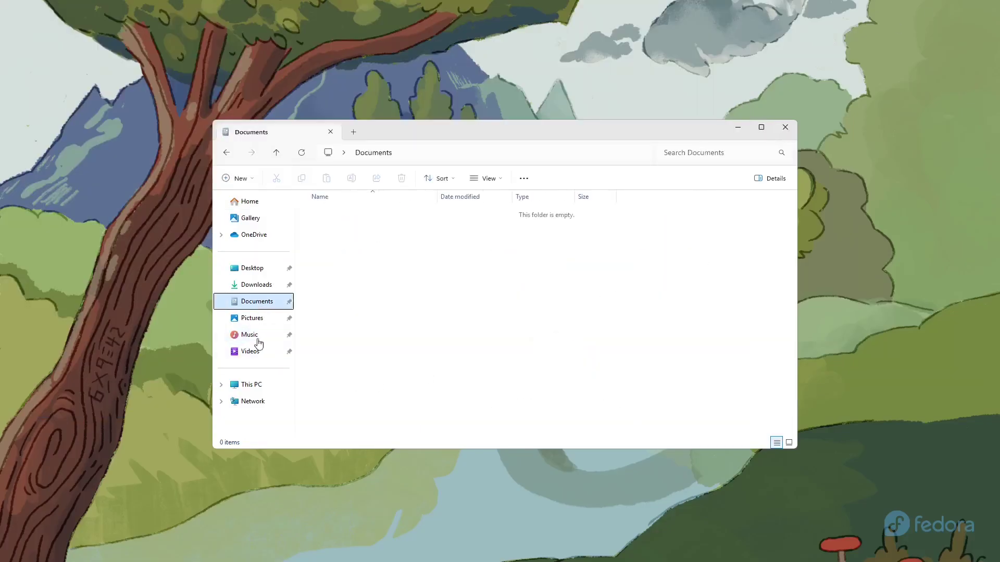
{"action": "left_click", "coordinate": [254, 386]}
{"action": "double_click", "coordinate": [364, 219]}
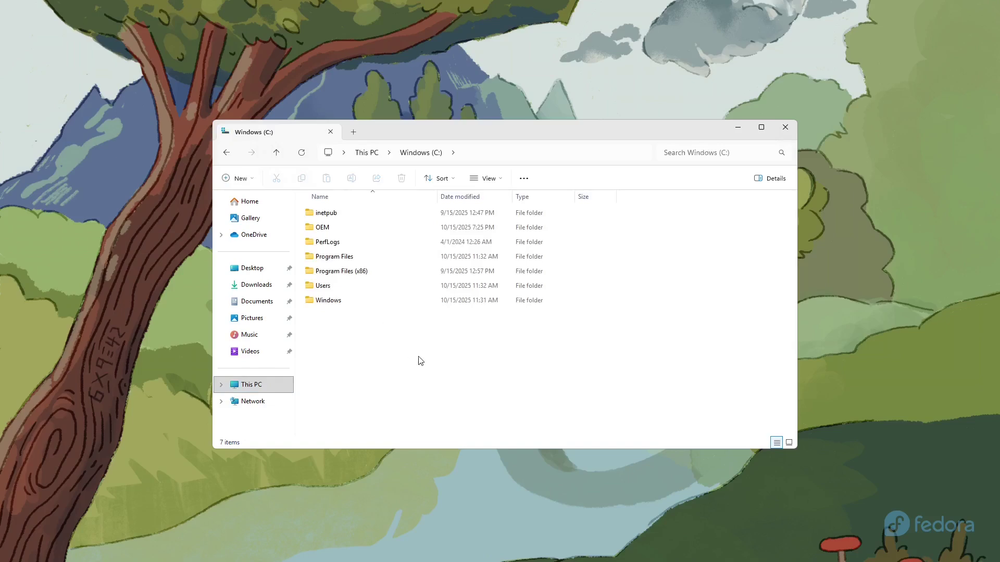
{"action": "left_click", "coordinate": [256, 235]}
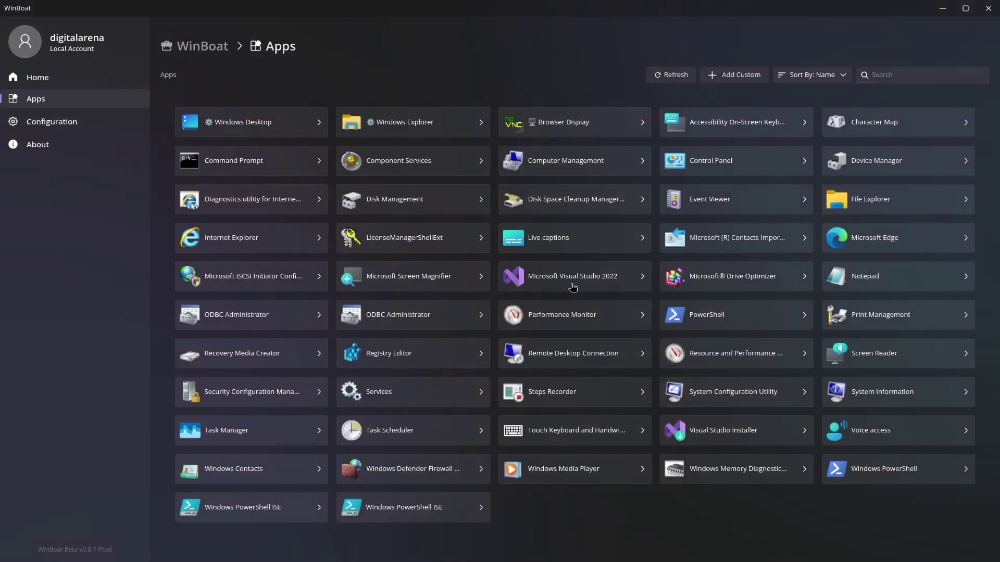
Launch Visual Studio 2022 and create an empty Blank Solution with the default name Solution1.
{"action": "left_click", "coordinate": [573, 286]}
{"action": "left_click", "coordinate": [940, 9]}
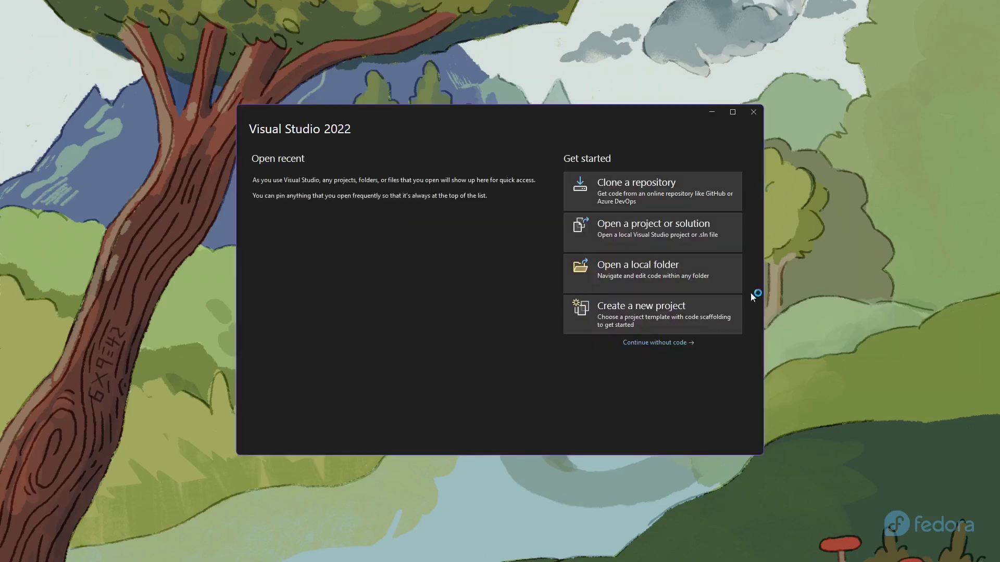
{"action": "left_click", "coordinate": [664, 323]}
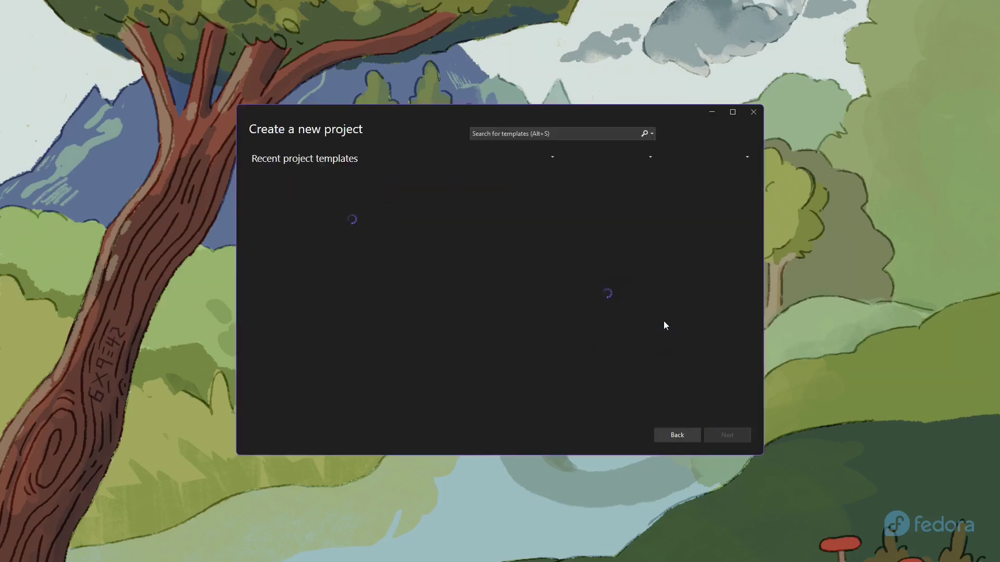
{"action": "left_click", "coordinate": [726, 437]}
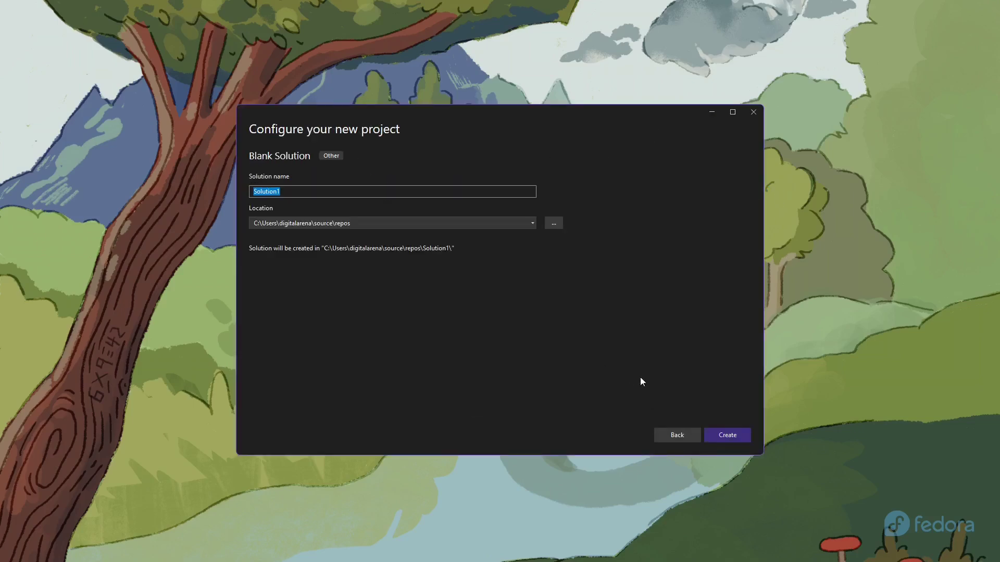
{"action": "key", "text": "Return"}
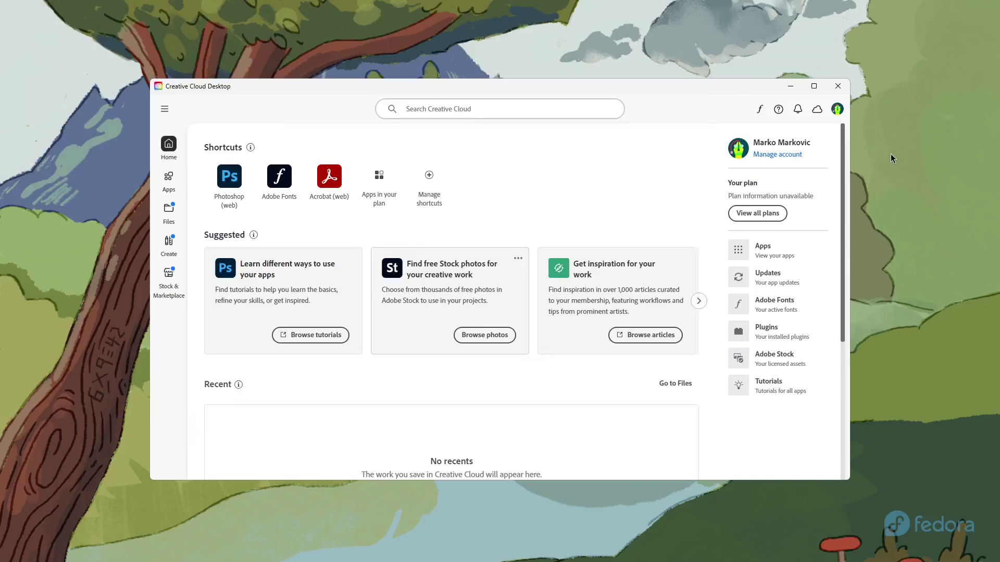
Scroll through Creative Cloud's Apps catalogue, then close Creative Cloud Desktop with Alt+F4.
{"action": "left_click", "coordinate": [171, 182]}
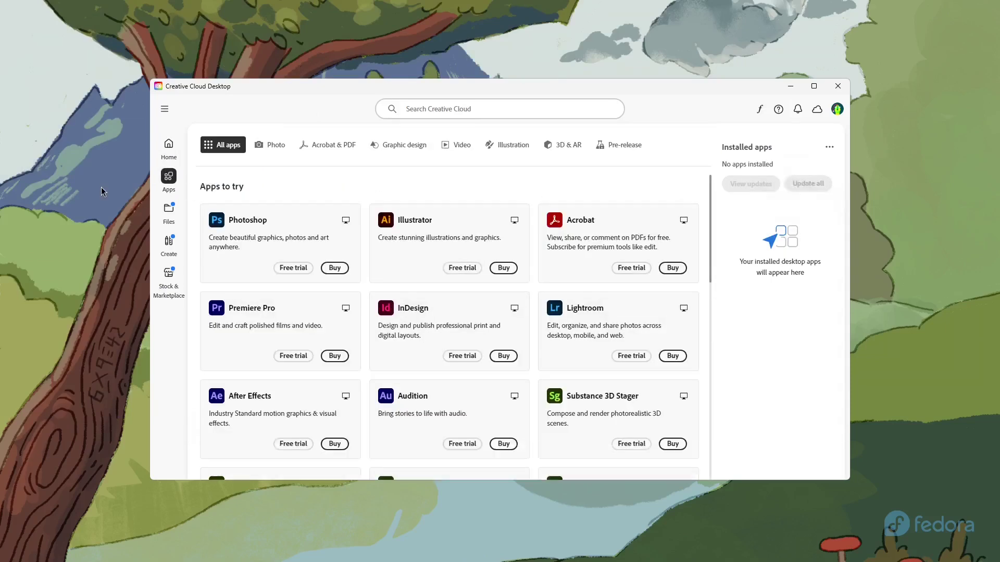
{"action": "scroll", "coordinate": [596, 188], "scroll_direction": "down", "scroll_amount": 2}
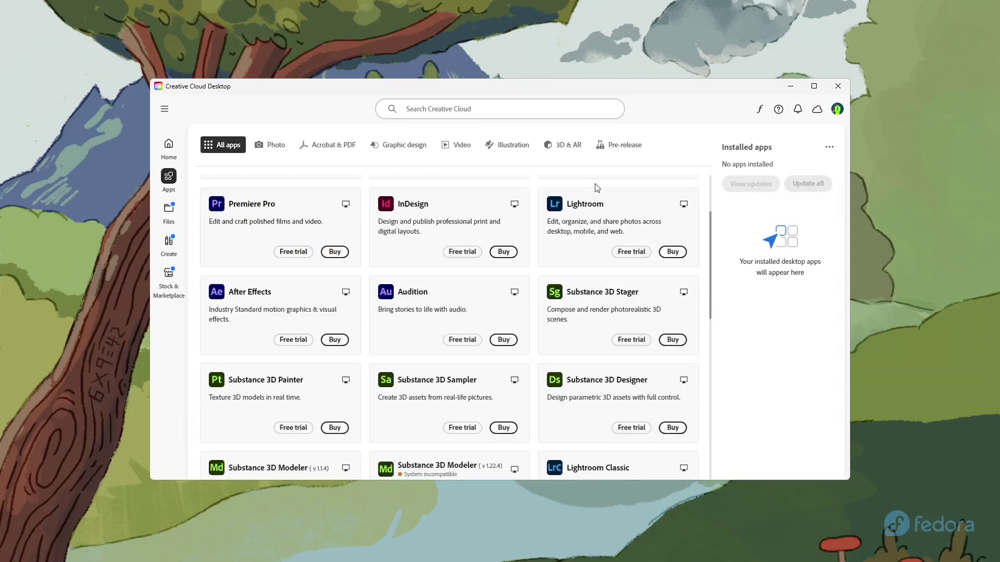
{"action": "scroll", "coordinate": [597, 187], "scroll_direction": "up", "scroll_amount": 2}
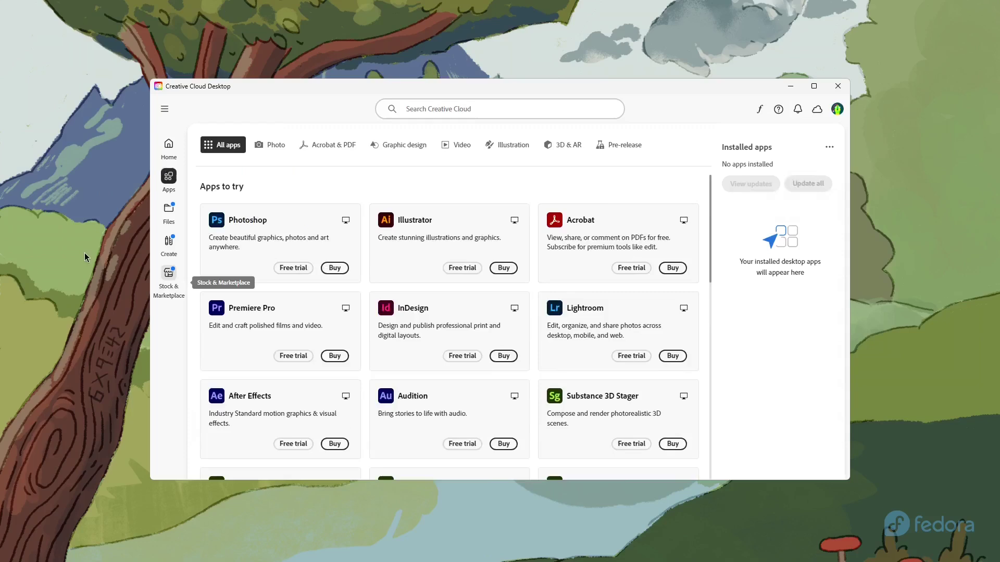
{"action": "key", "text": "alt+F4"}
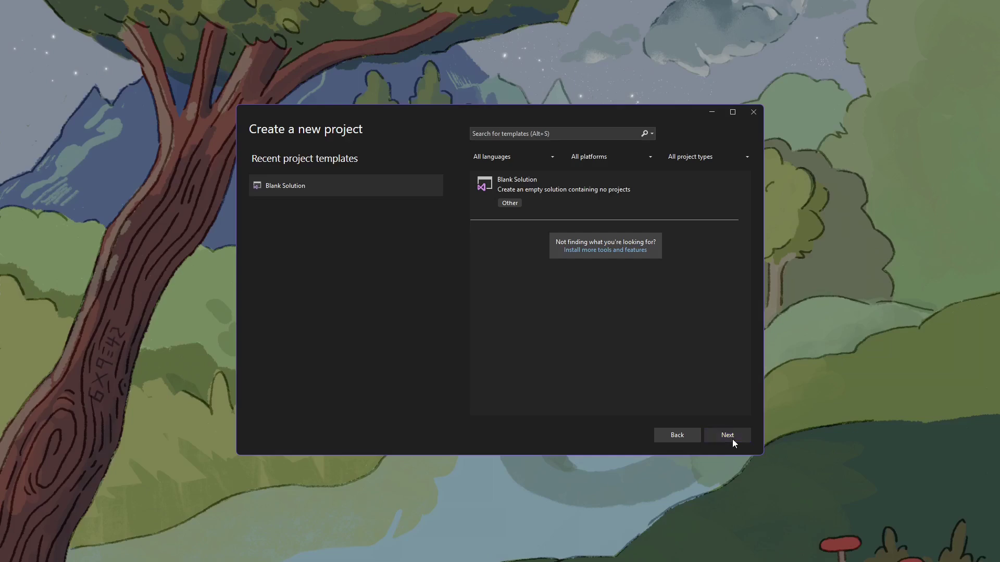
Create a second Blank Solution, Solution2, and maximize the Visual Studio window.
{"action": "left_click", "coordinate": [730, 436]}
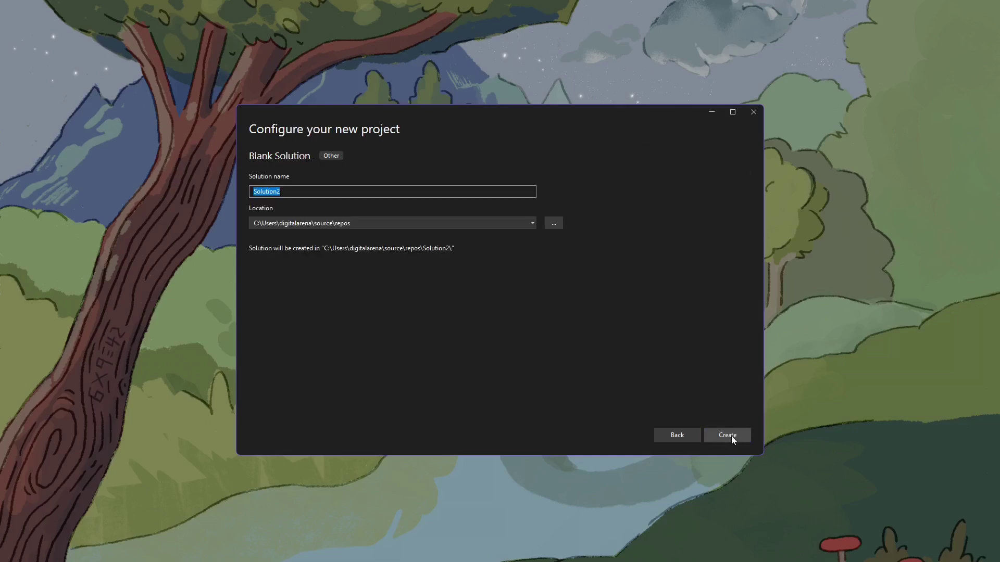
{"action": "left_click", "coordinate": [731, 435]}
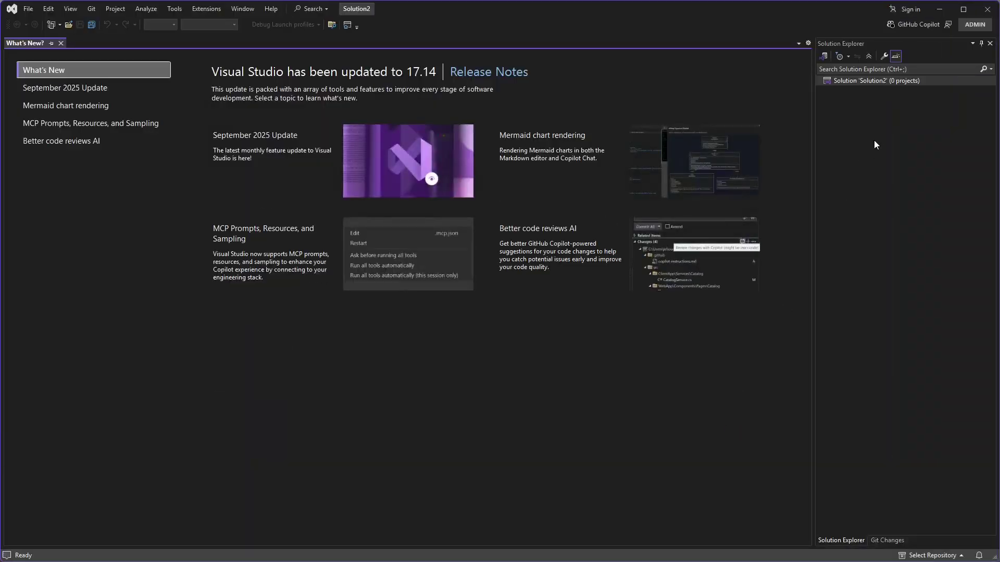
{"action": "left_click", "coordinate": [963, 9]}
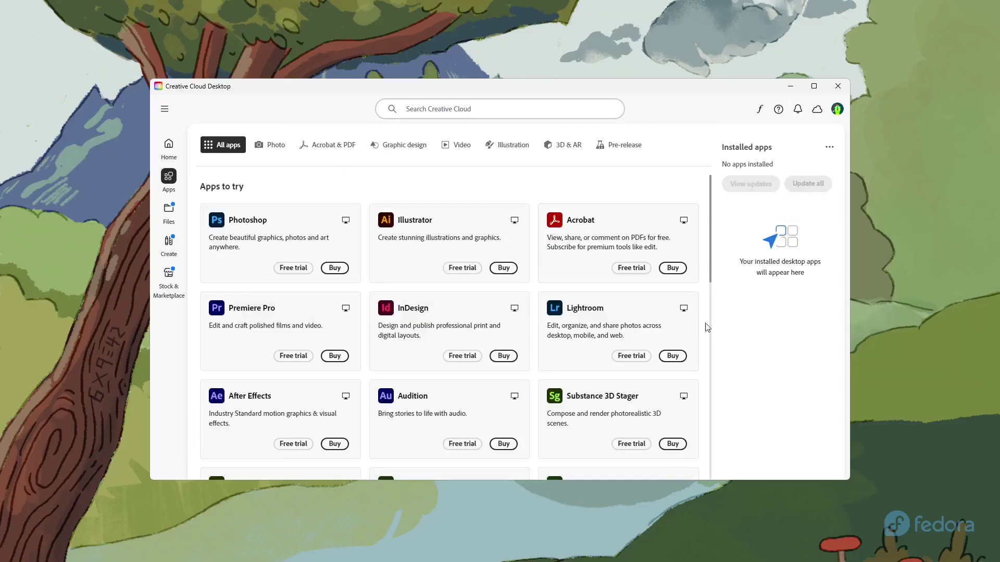
Scroll Creative Cloud's All apps list down to the More apps from Adobe section.
{"action": "scroll", "coordinate": [695, 332], "scroll_direction": "down", "scroll_amount": 10}
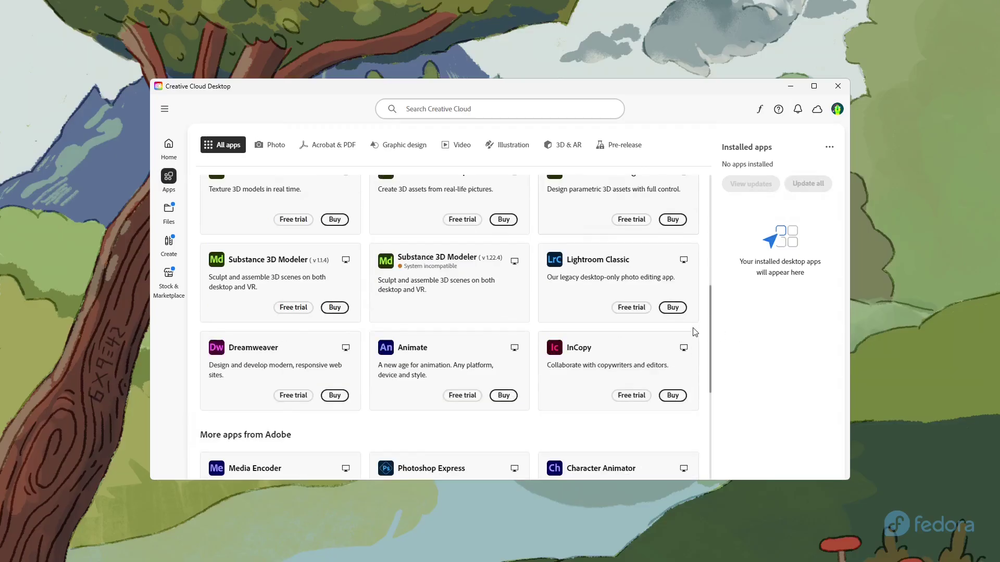